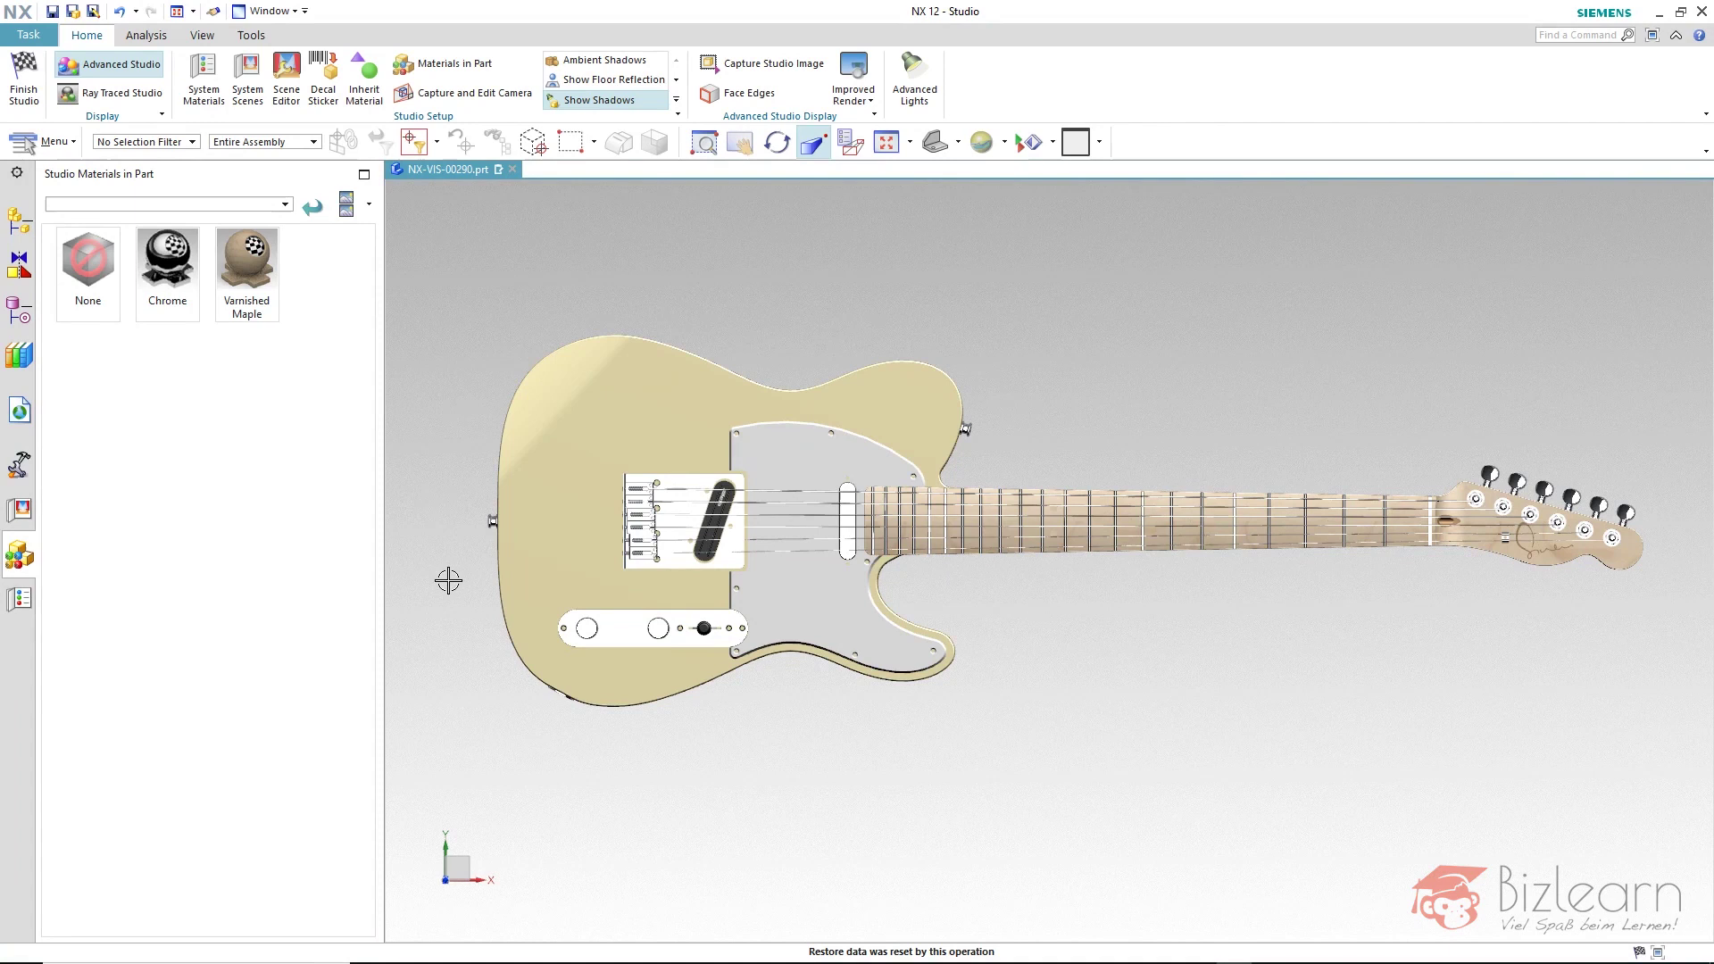
- Orbit the guitar from its flat front view to an angled three-quarter view
mouse_move(464, 625)
middle_mouse_down()
mouse_move(448, 566)
mouse_move(444, 697)
mouse_move(420, 688)
middle_mouse_up()
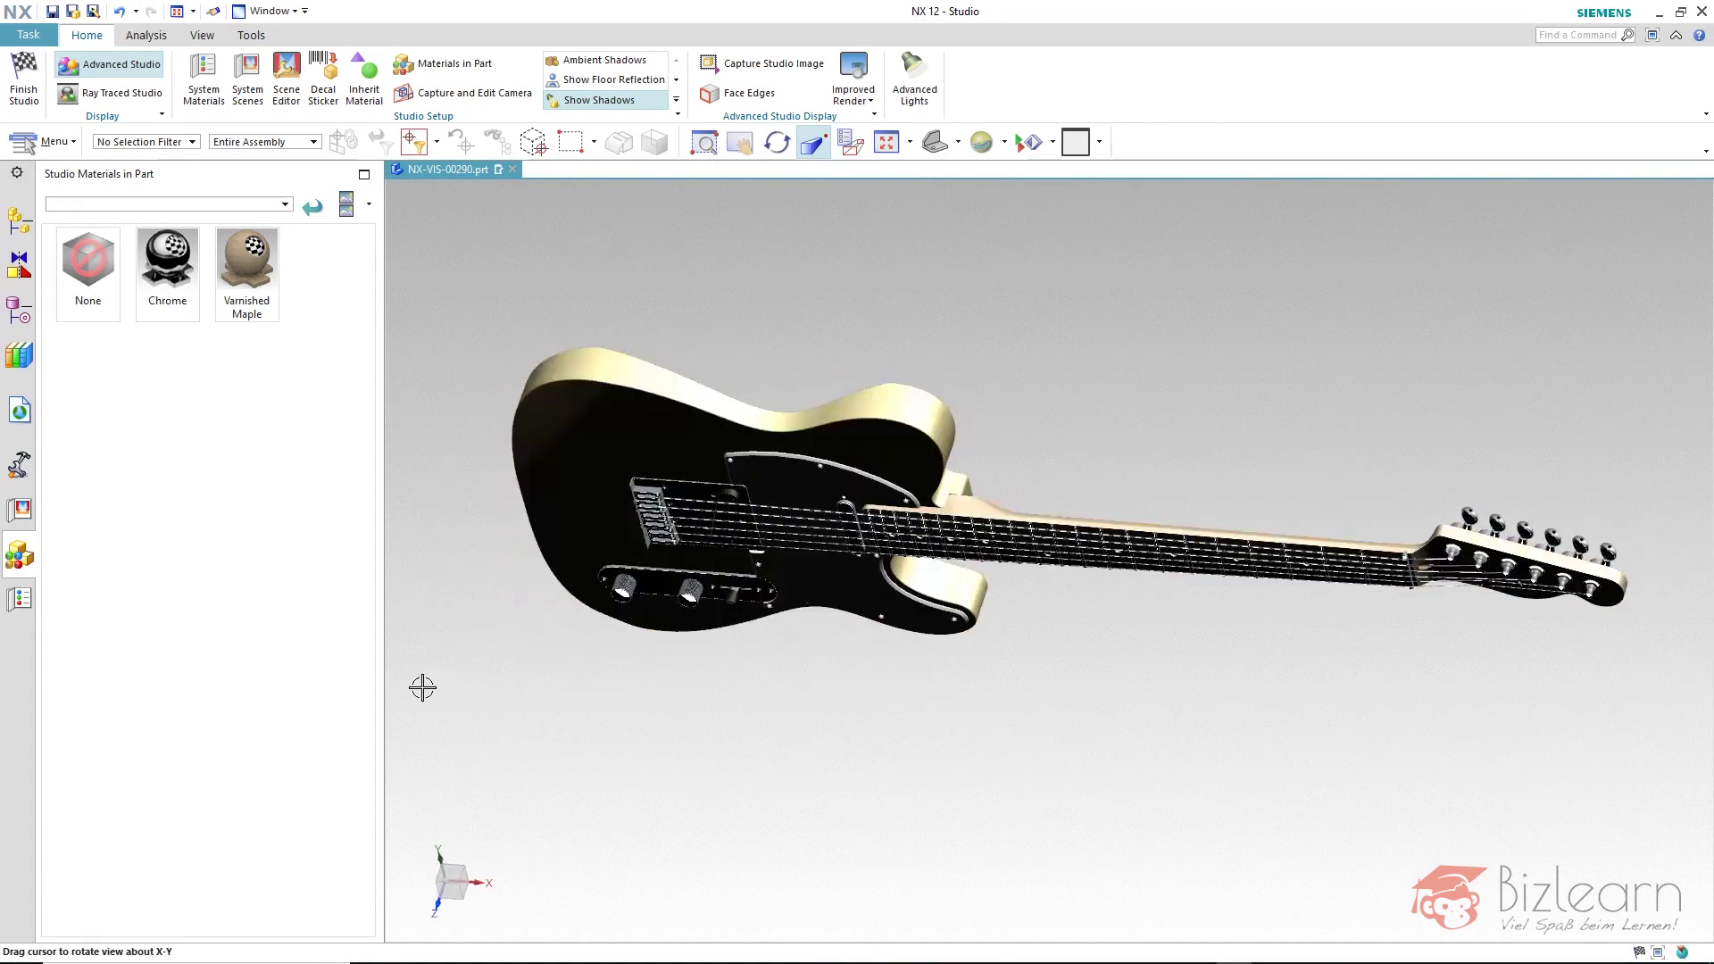
- Apply Car Paint Black from the Automotive system studio materials to the guitar body
left_click(20, 598)
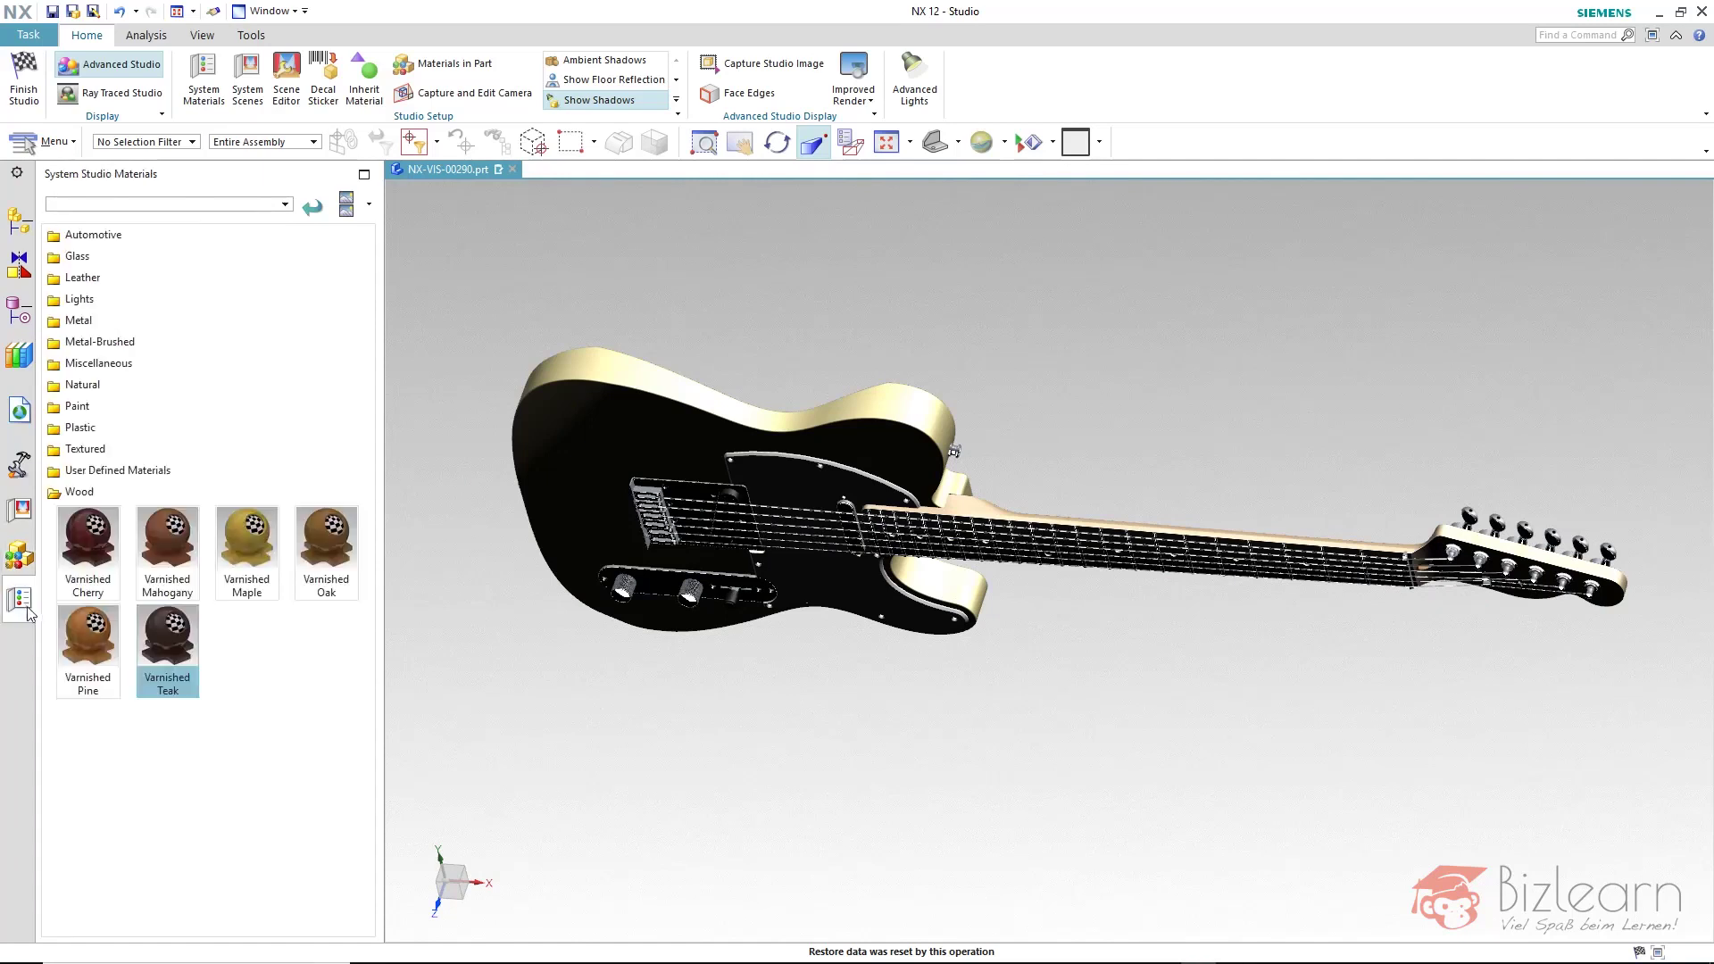
left_click(89, 234)
left_click(164, 329)
mouse_move(164, 331)
left_mouse_down()
mouse_move(166, 305)
mouse_move(594, 421)
mouse_move(578, 366)
left_mouse_up()
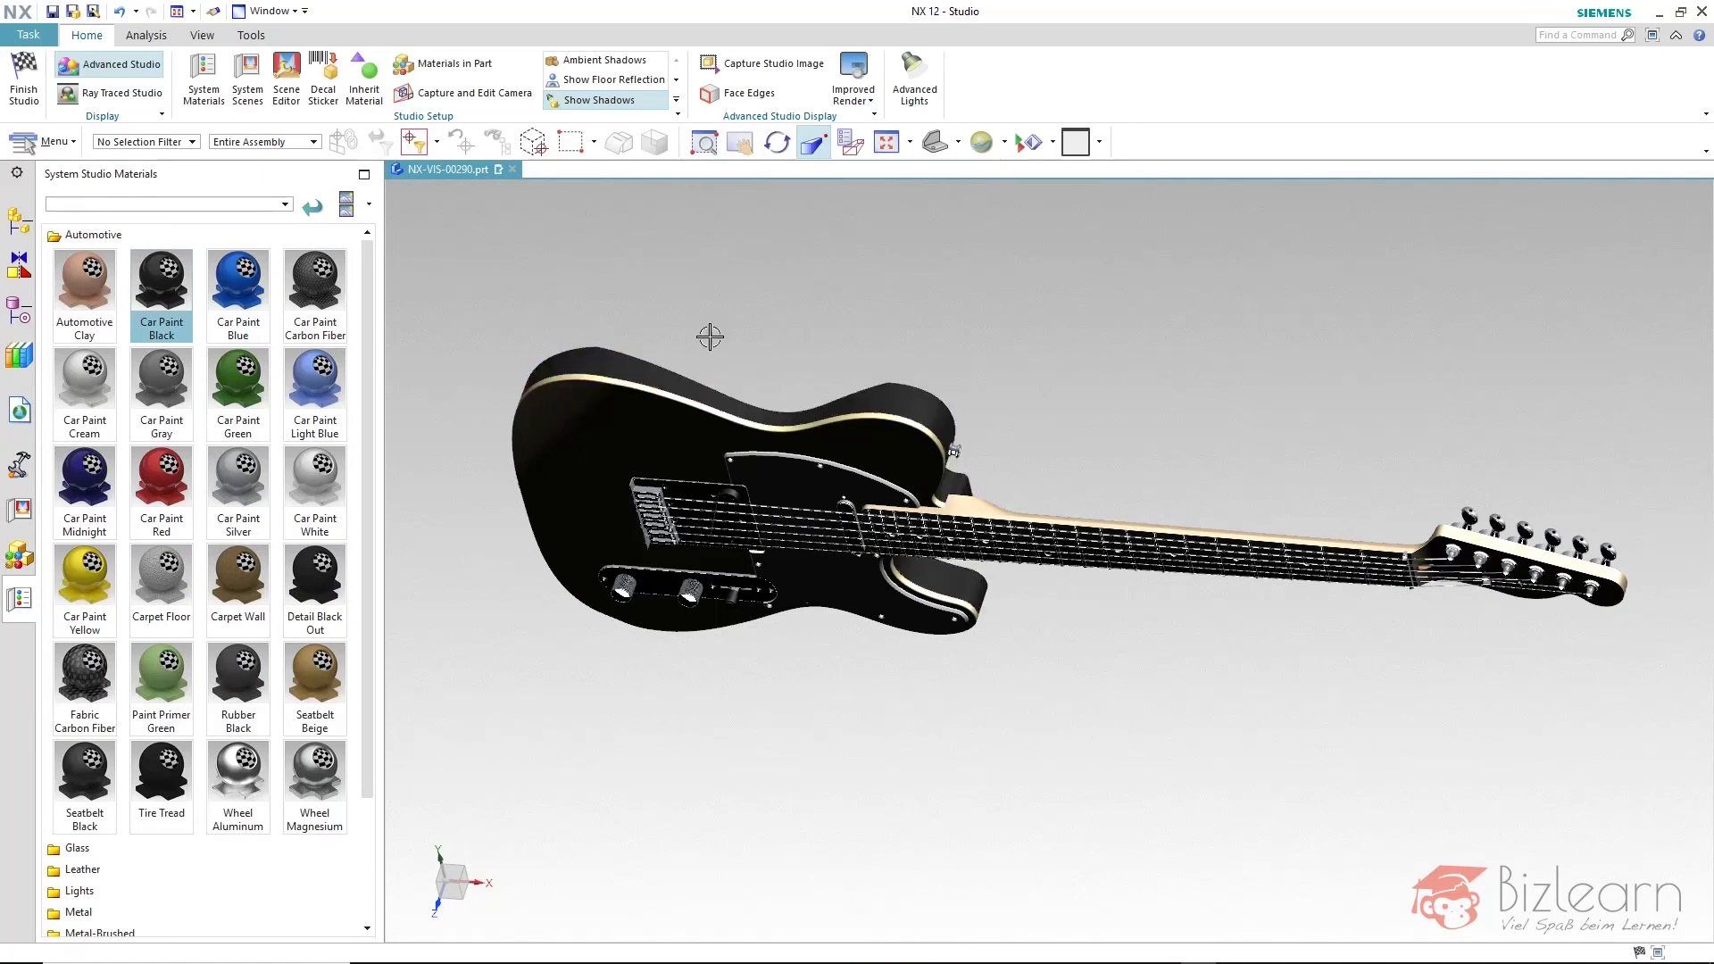
middle_click_drag(708, 333, 738, 233)
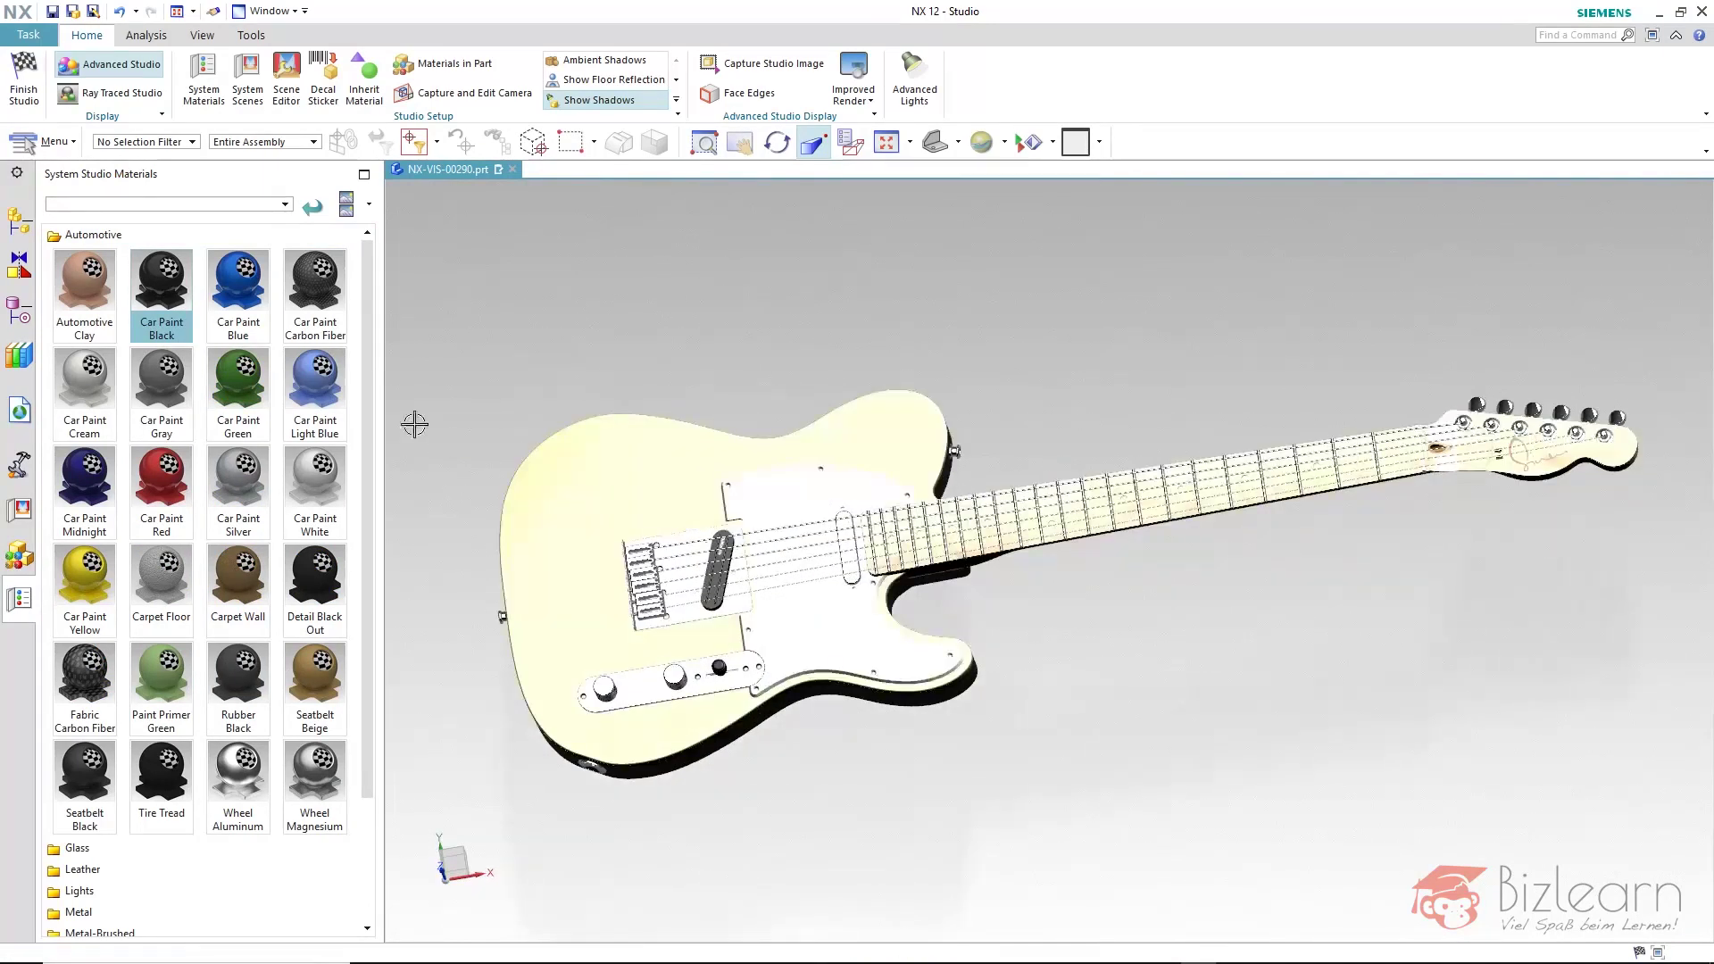
- Replace the black paint with Varnished Oak from the Wood materials folder
left_click(88, 238)
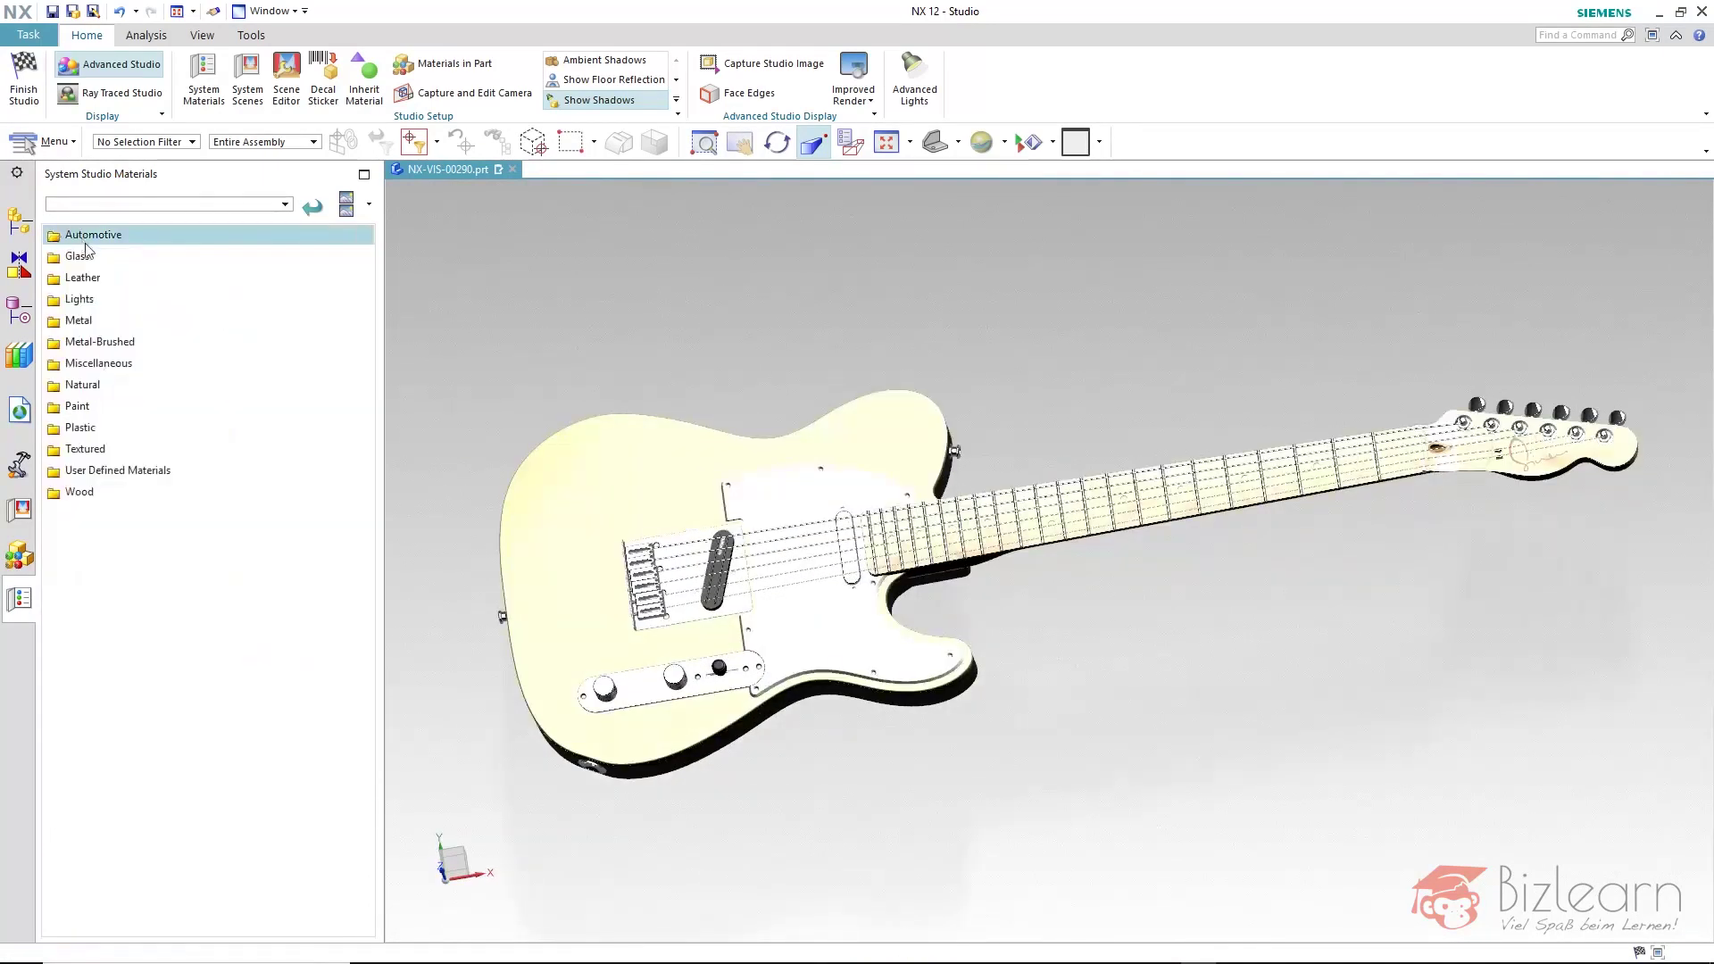
left_click(78, 494)
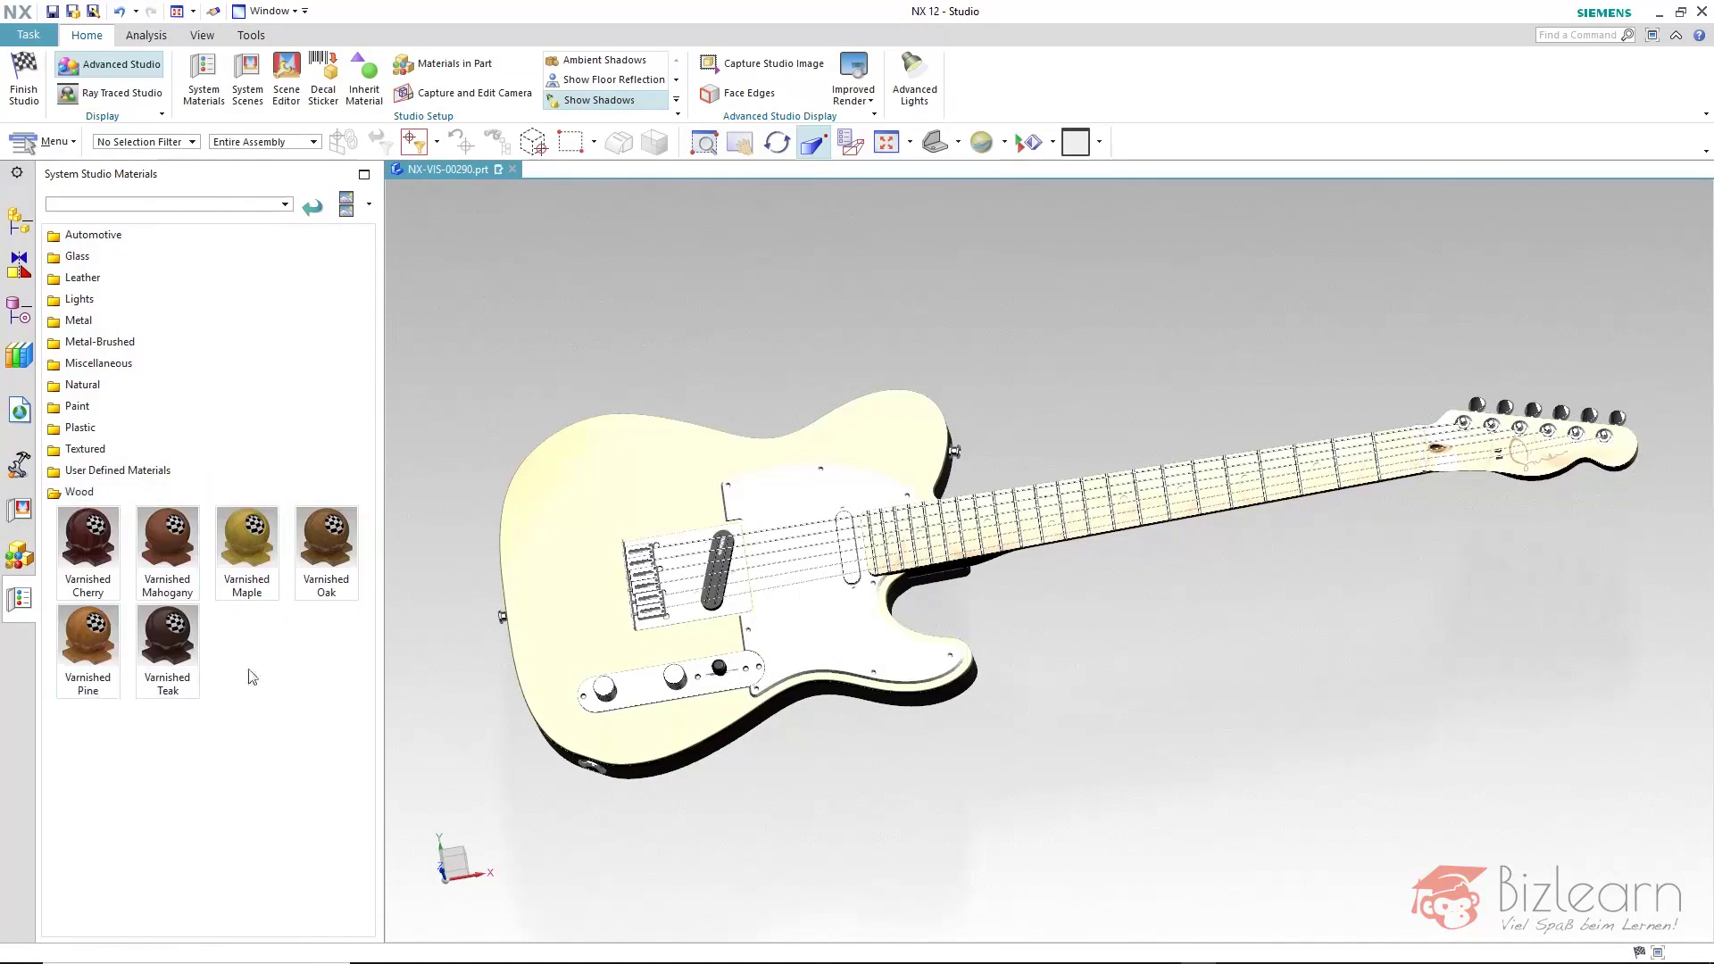
left_click_drag(326, 544, 604, 518)
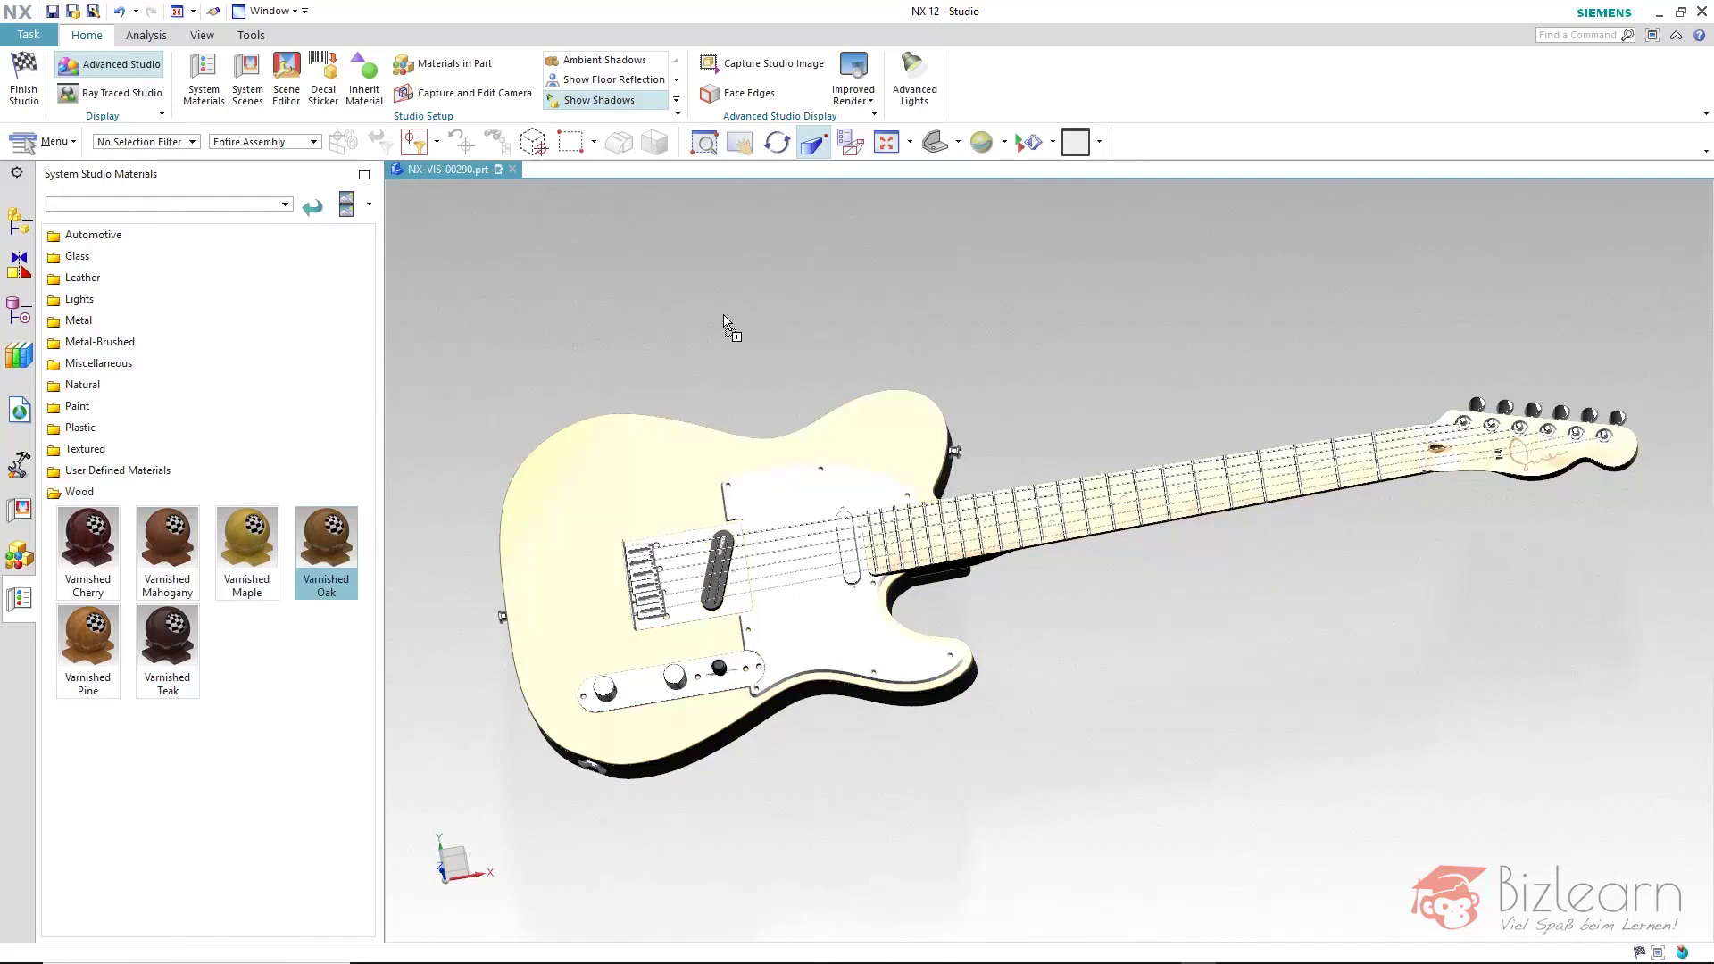
middle_click_drag(777, 329, 773, 371)
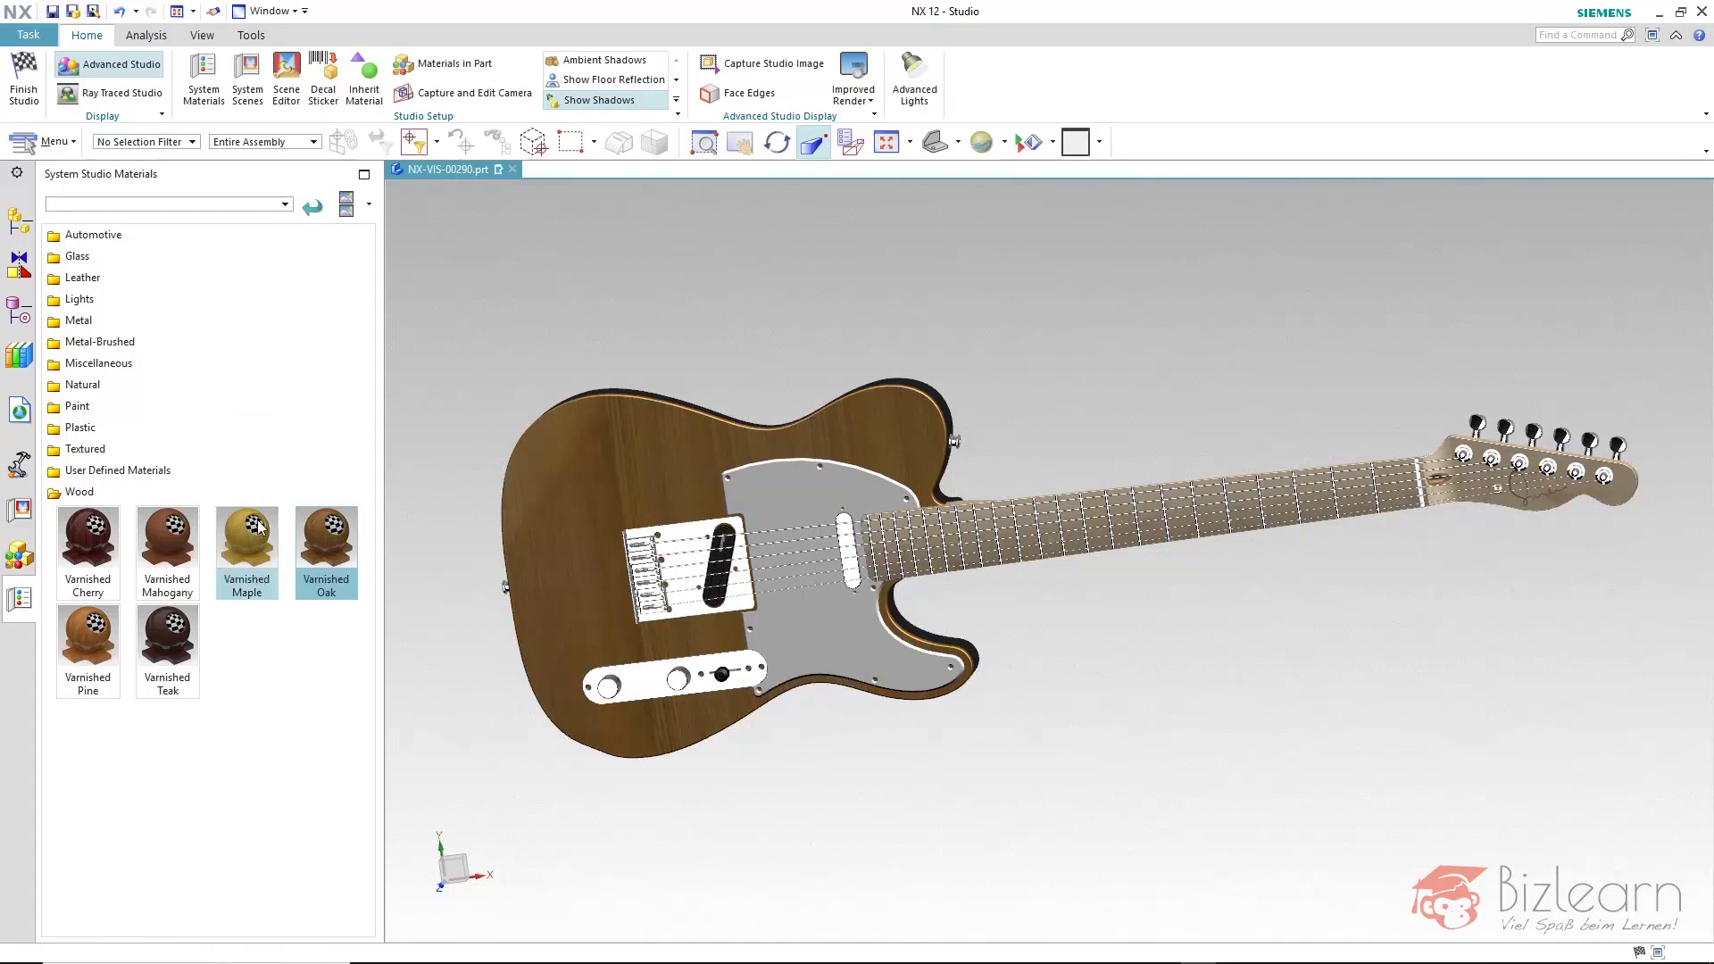
- Change the body material's Base - Matte image to top2.jpg so the body turns green
left_click(587, 425)
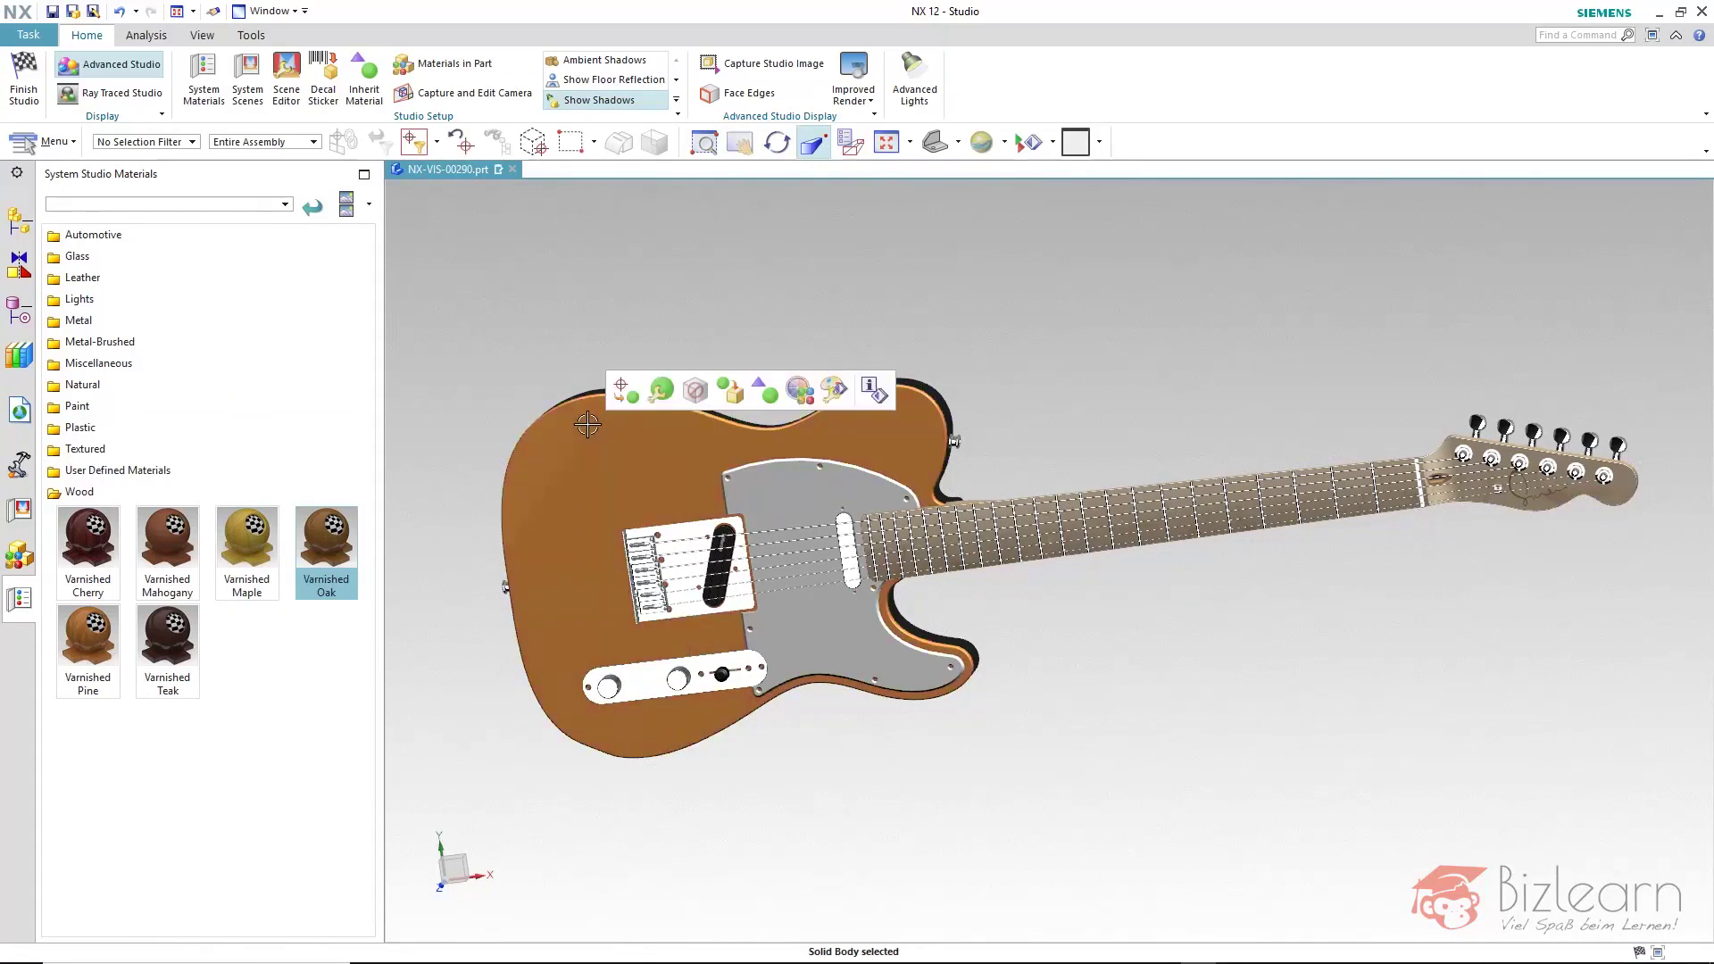
left_click(662, 390)
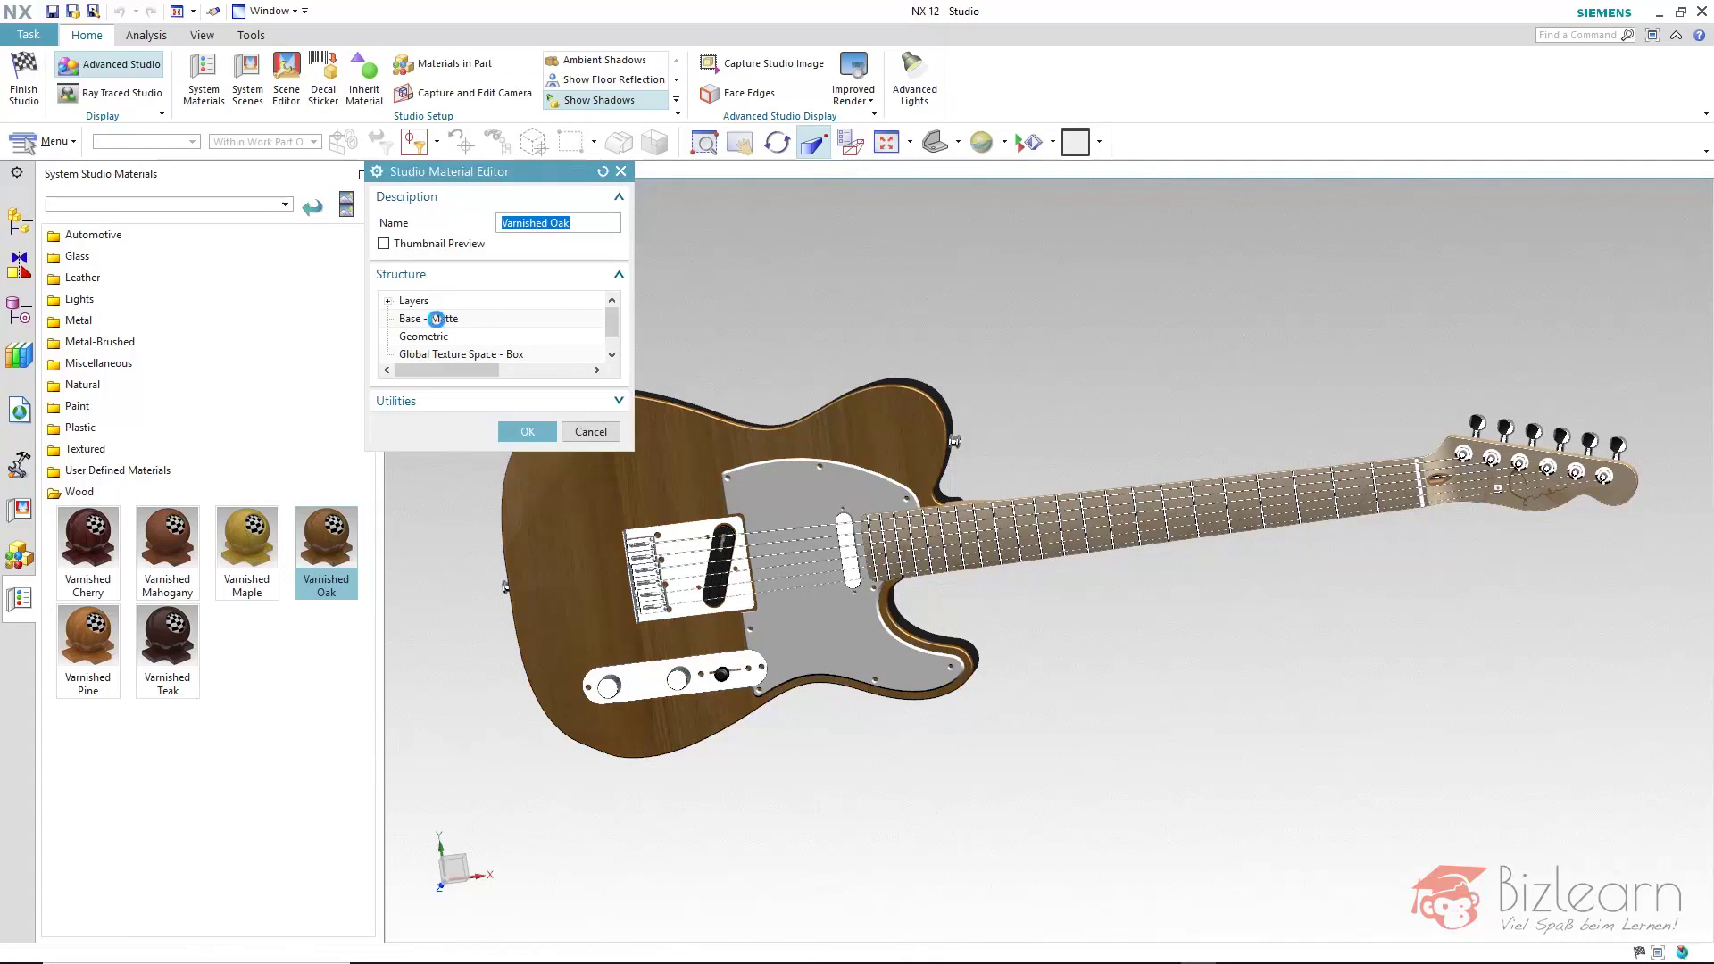
left_click(438, 319)
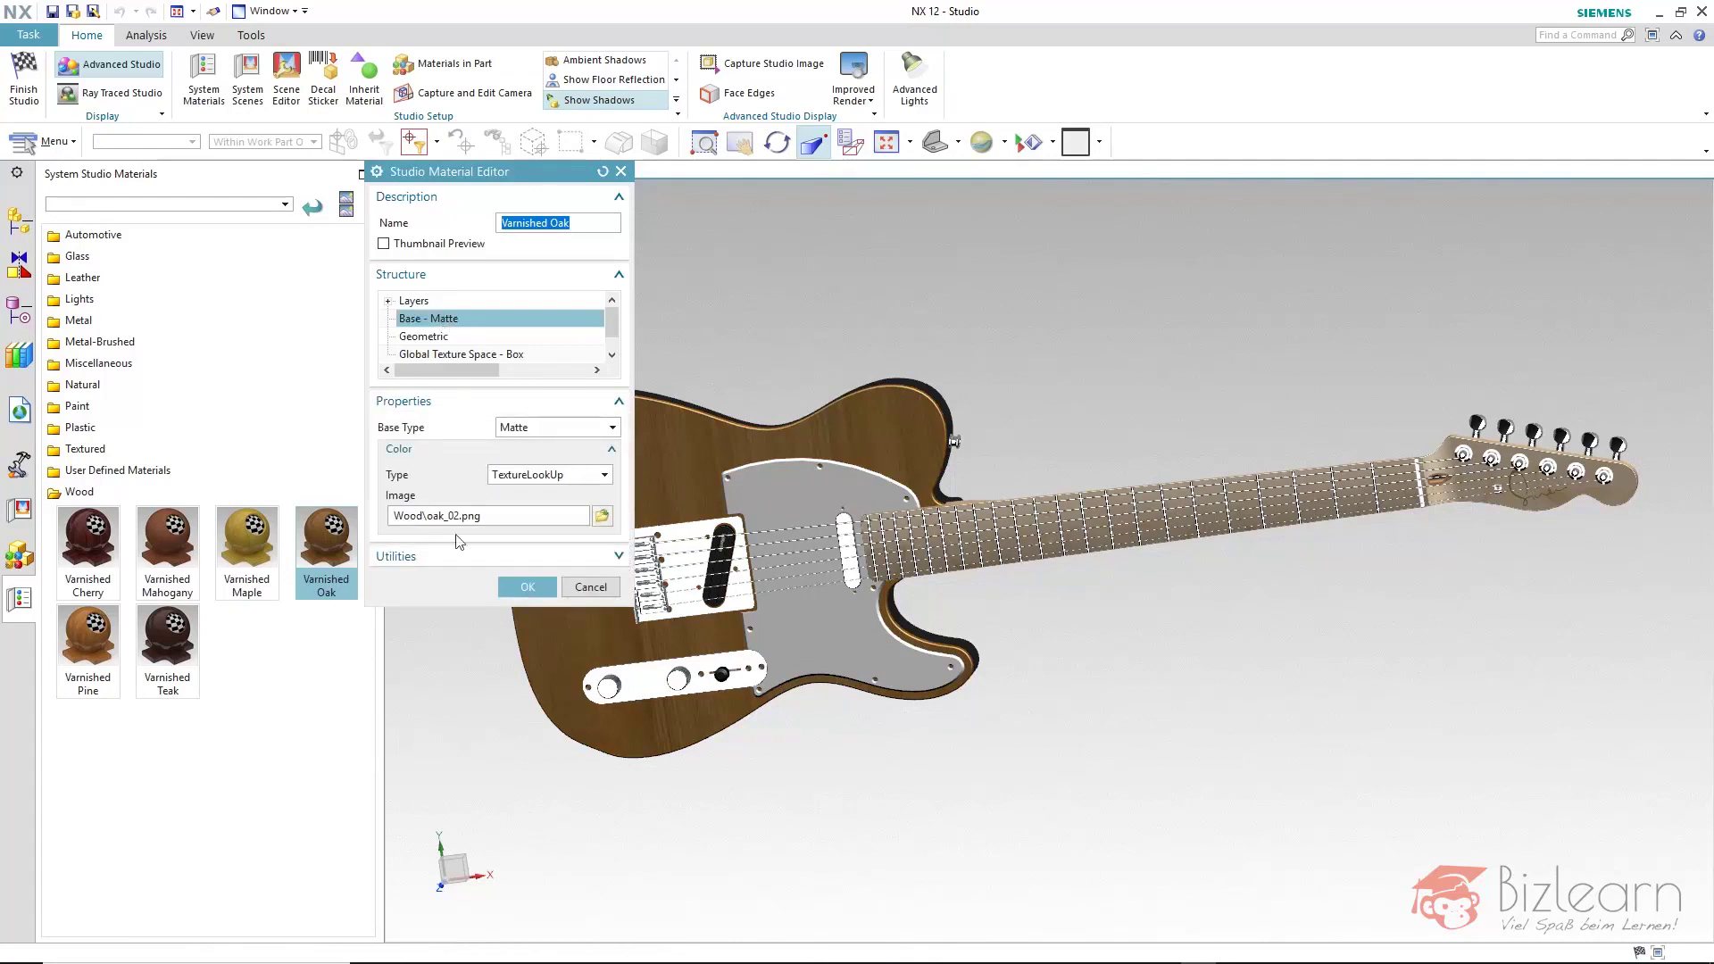
left_click(602, 518)
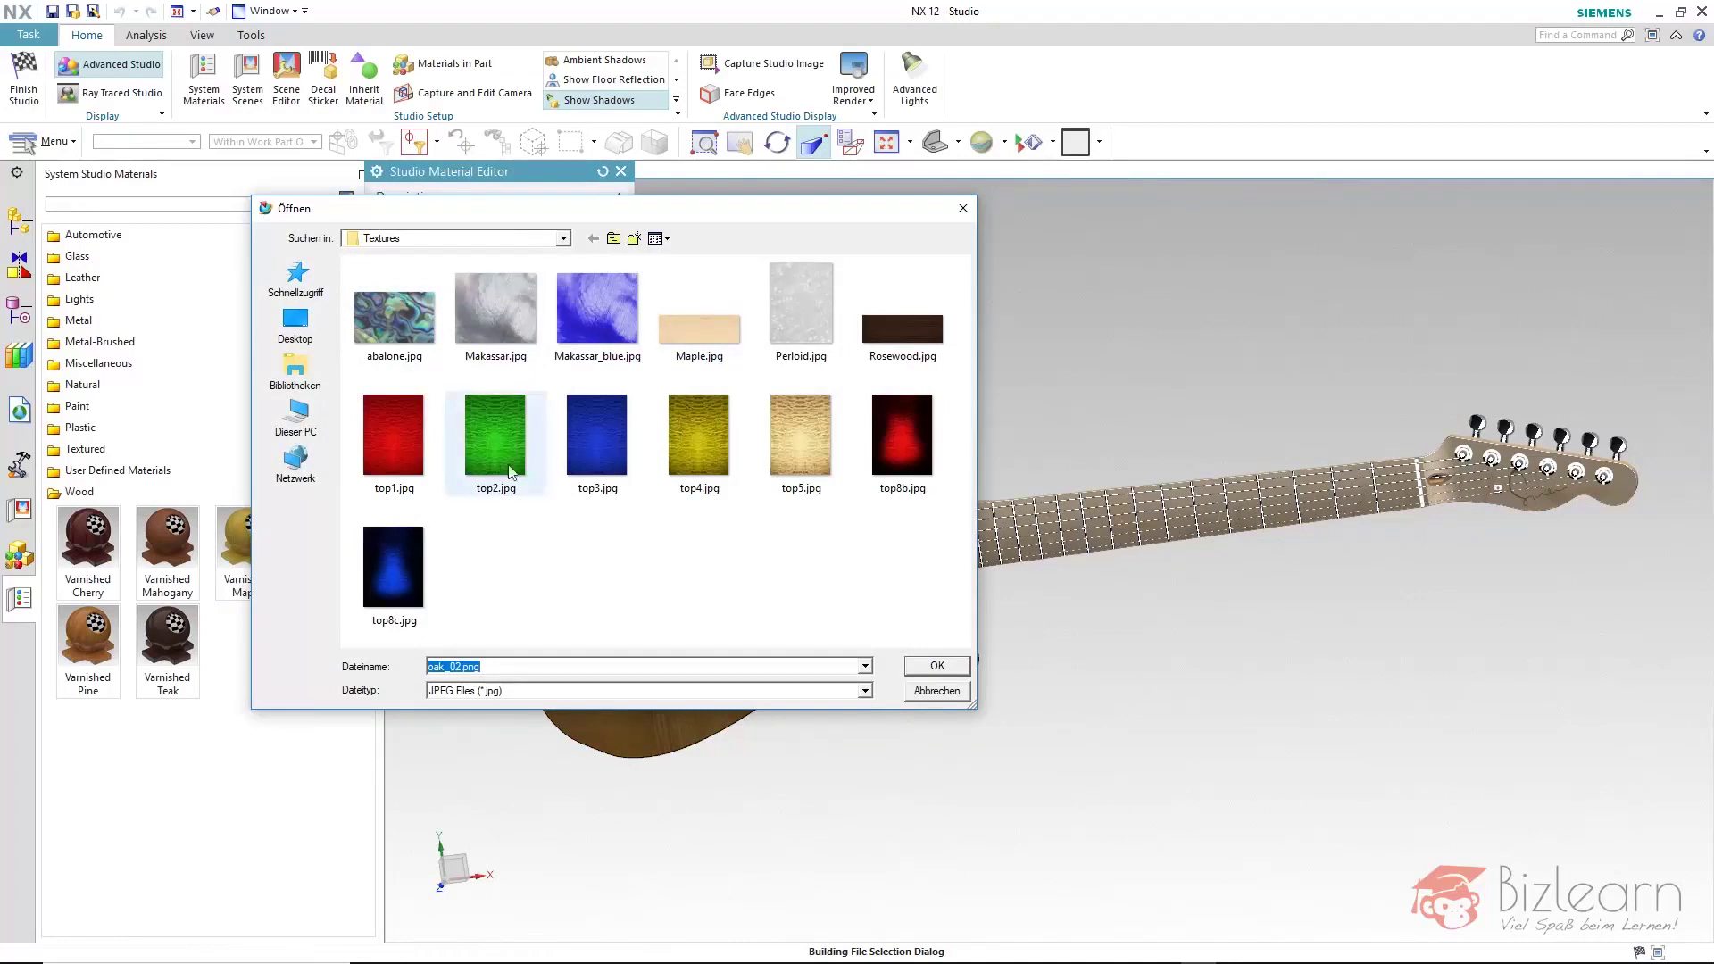
left_click(499, 451)
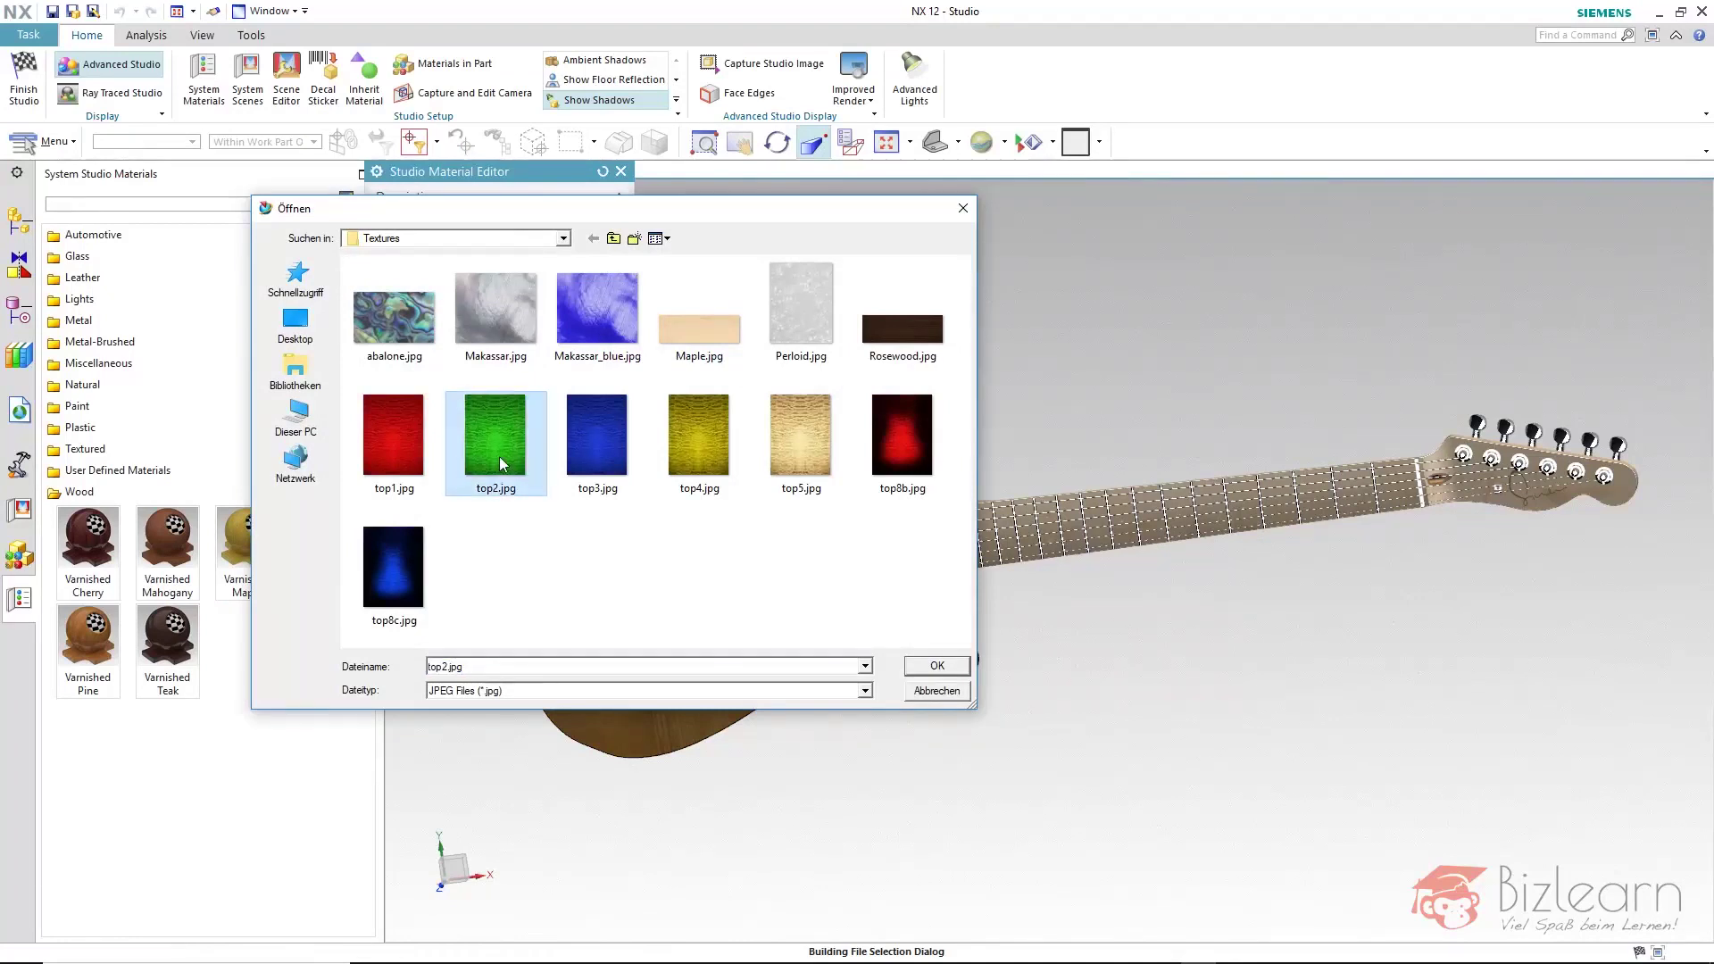
left_click(933, 665)
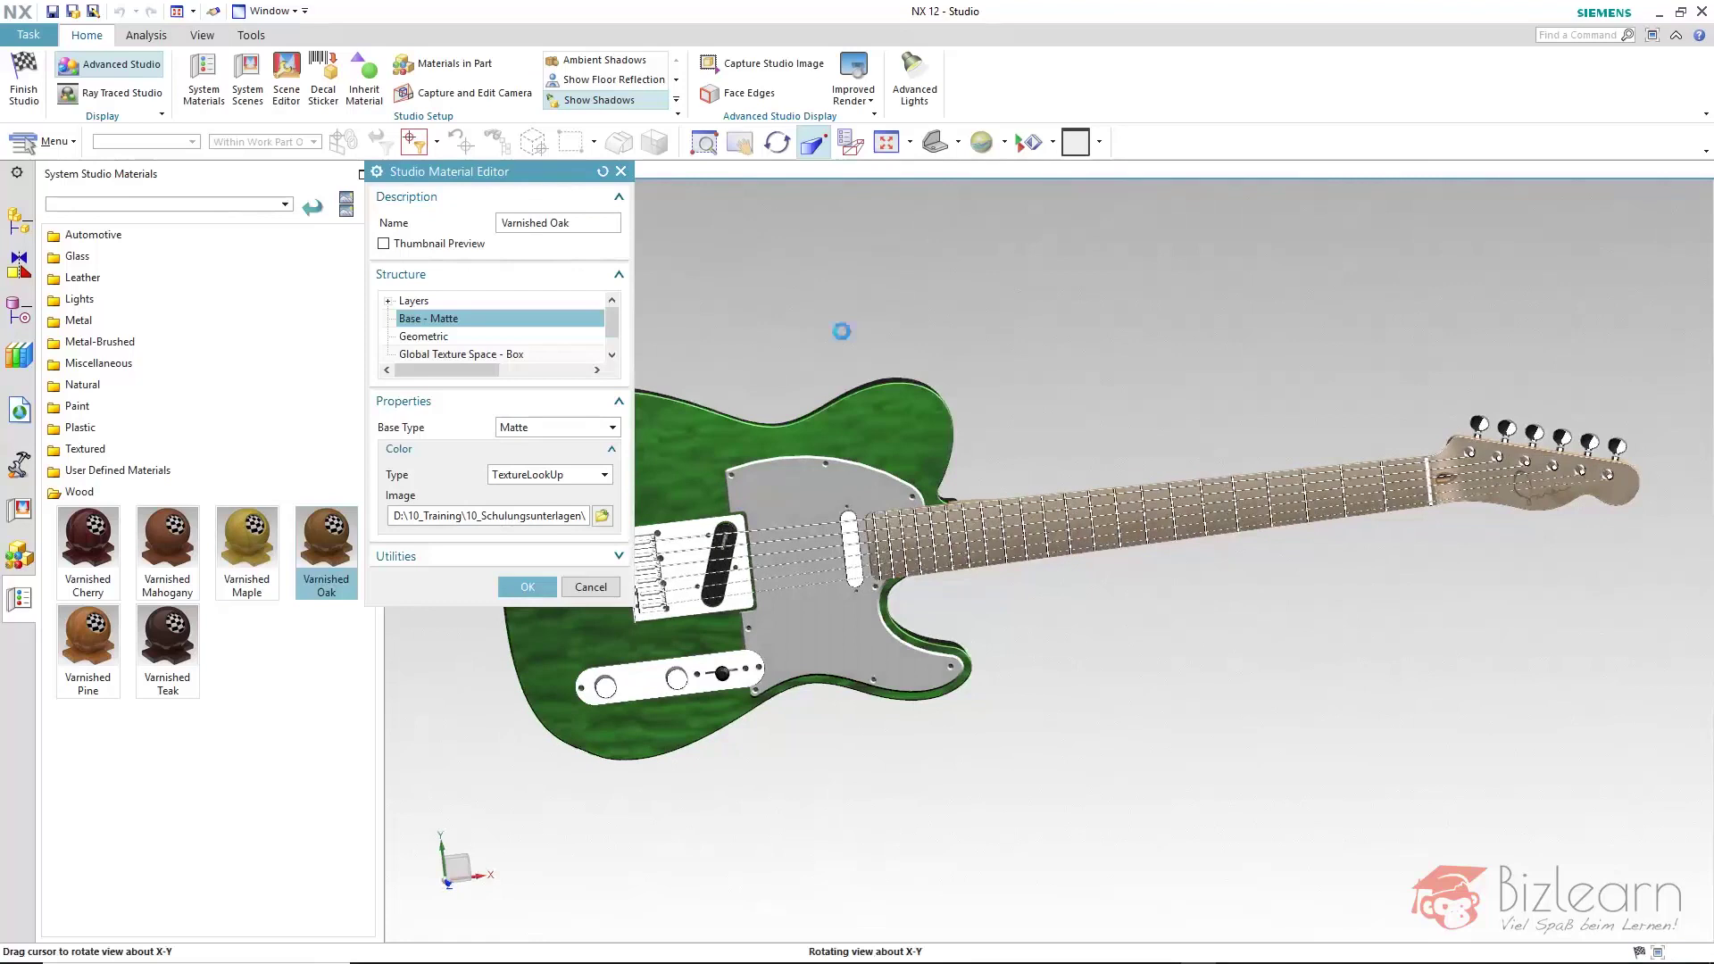
scroll(1070, 410, "down", 2)
scroll(708, 528, "up", 4)
scroll(708, 529, "up", 1)
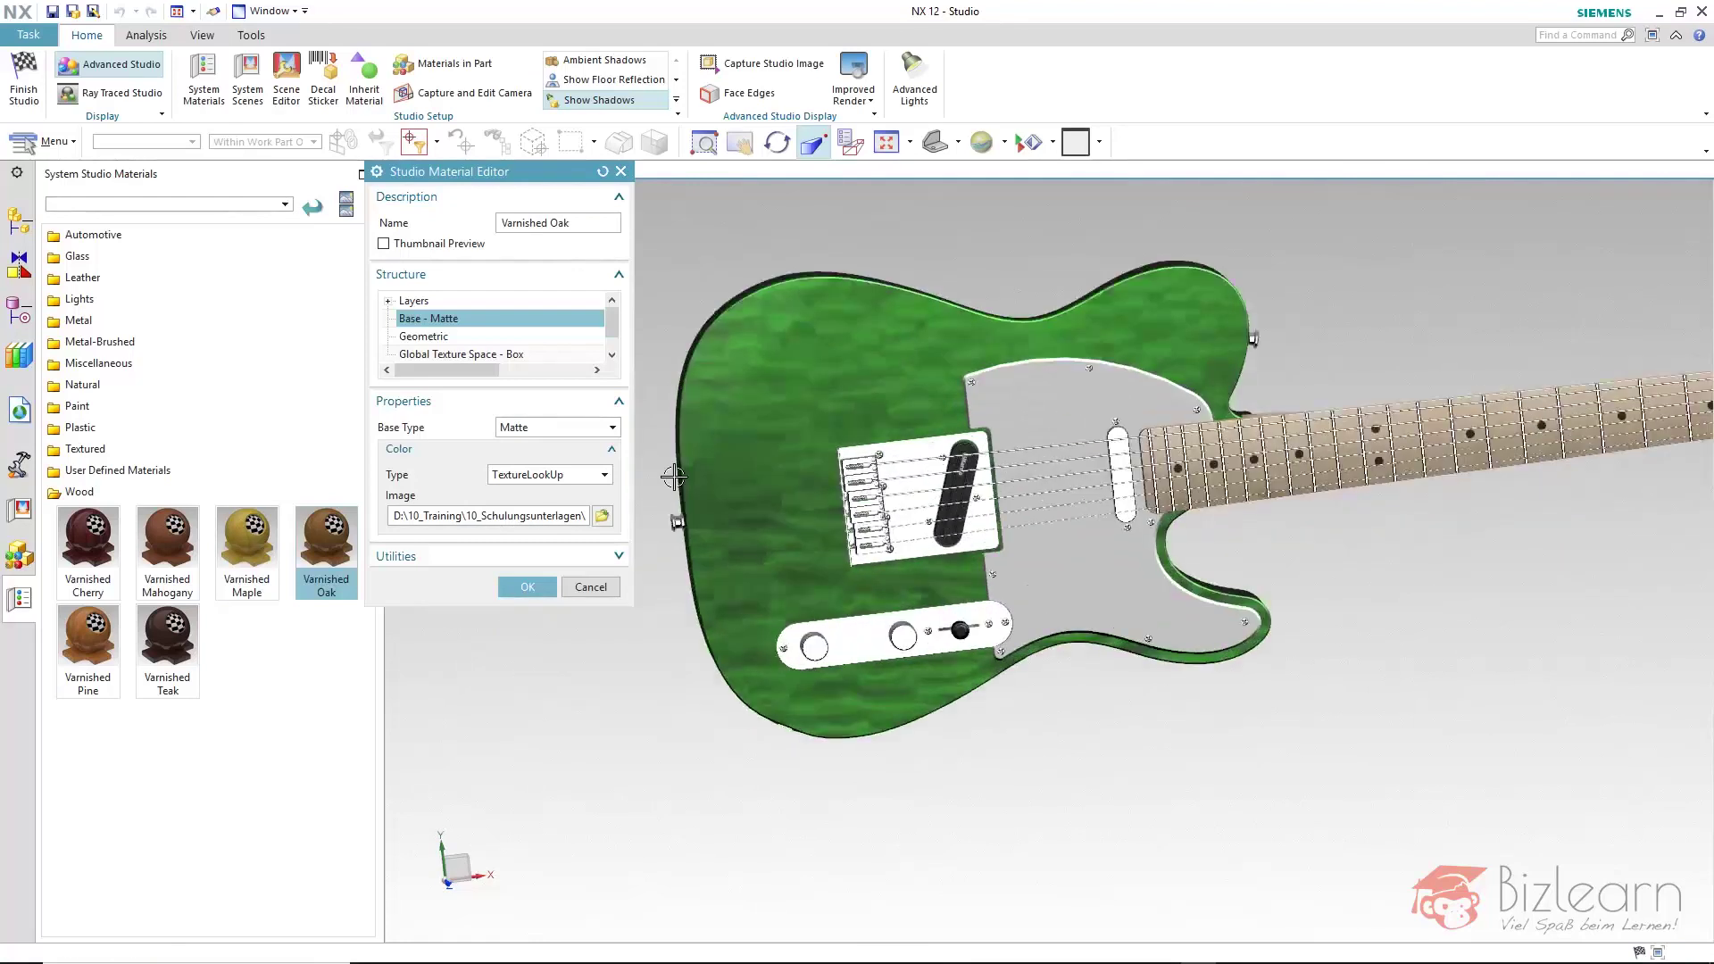
key("F8")
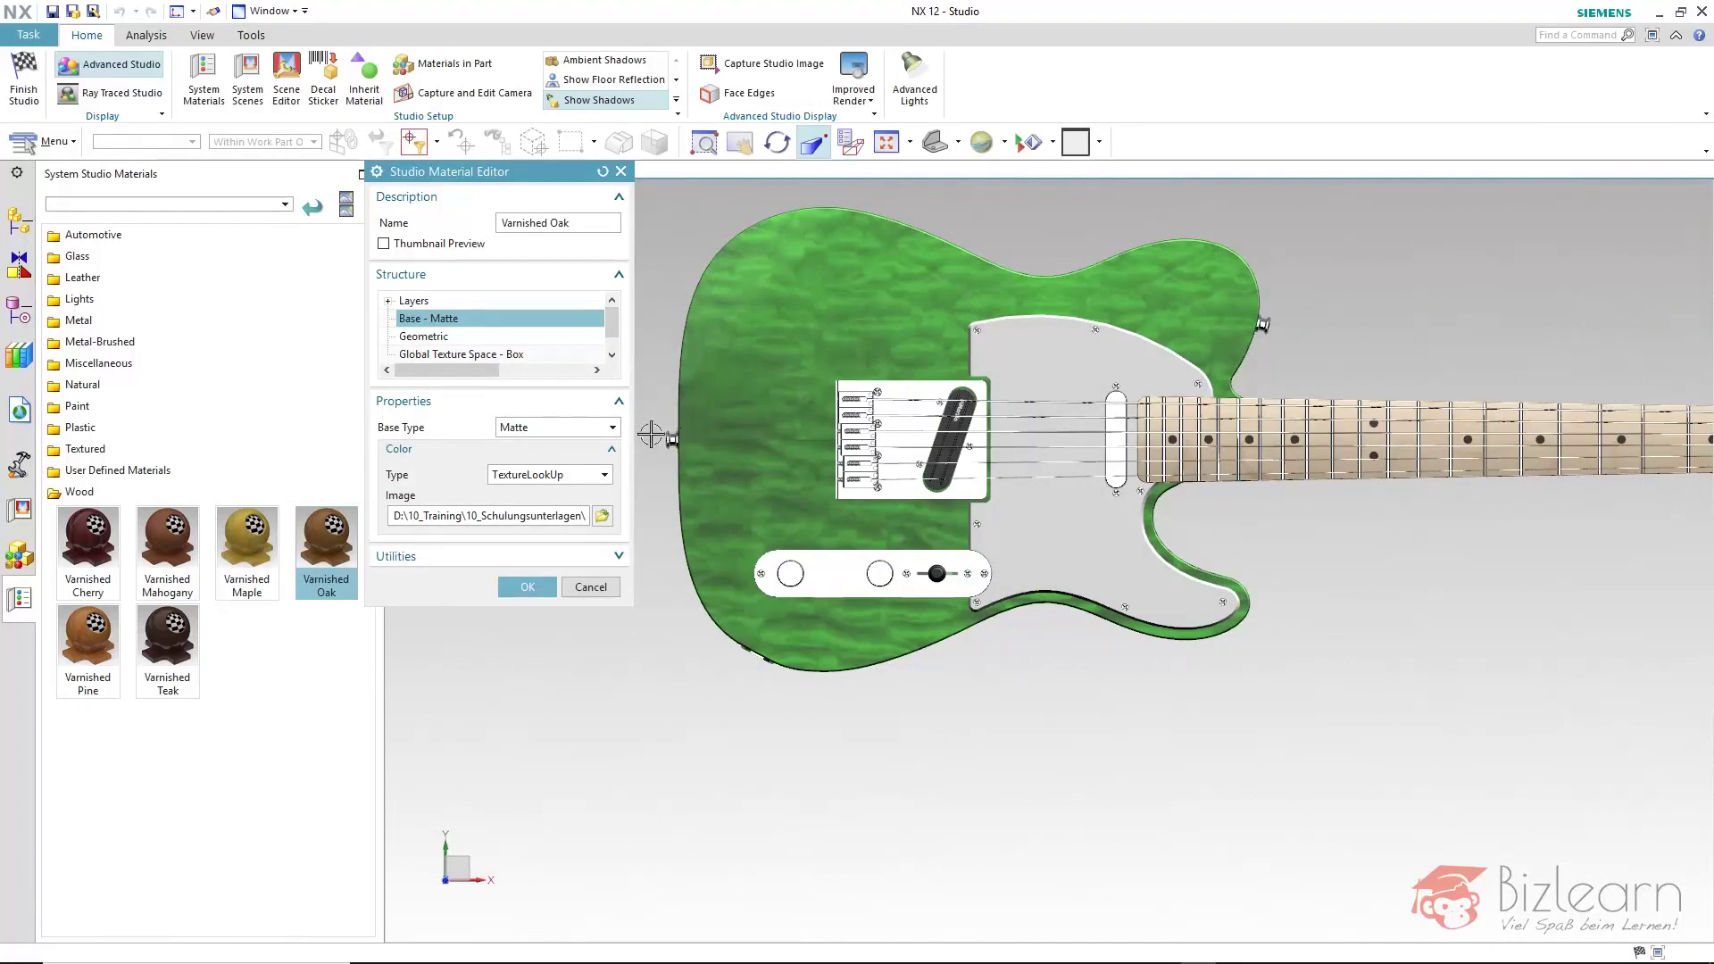
- Set the Varnished Oak TextureSpace Type to Planar and zoom to inspect the mapping
left_click(506, 354)
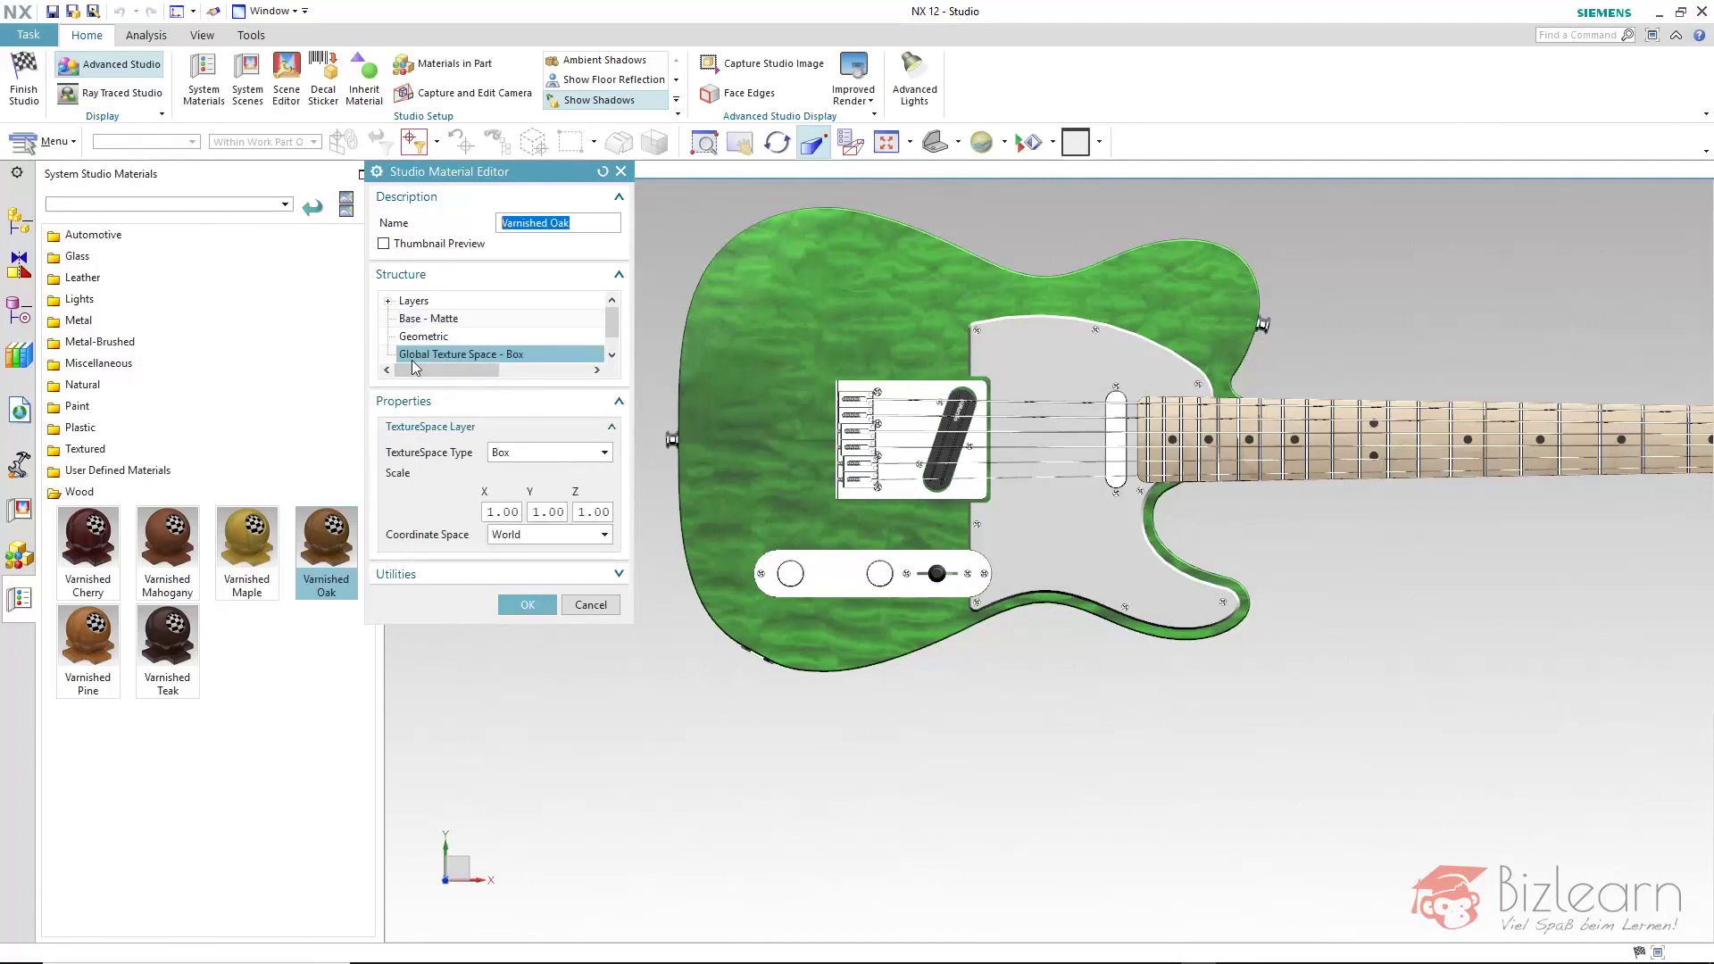
left_click(521, 454)
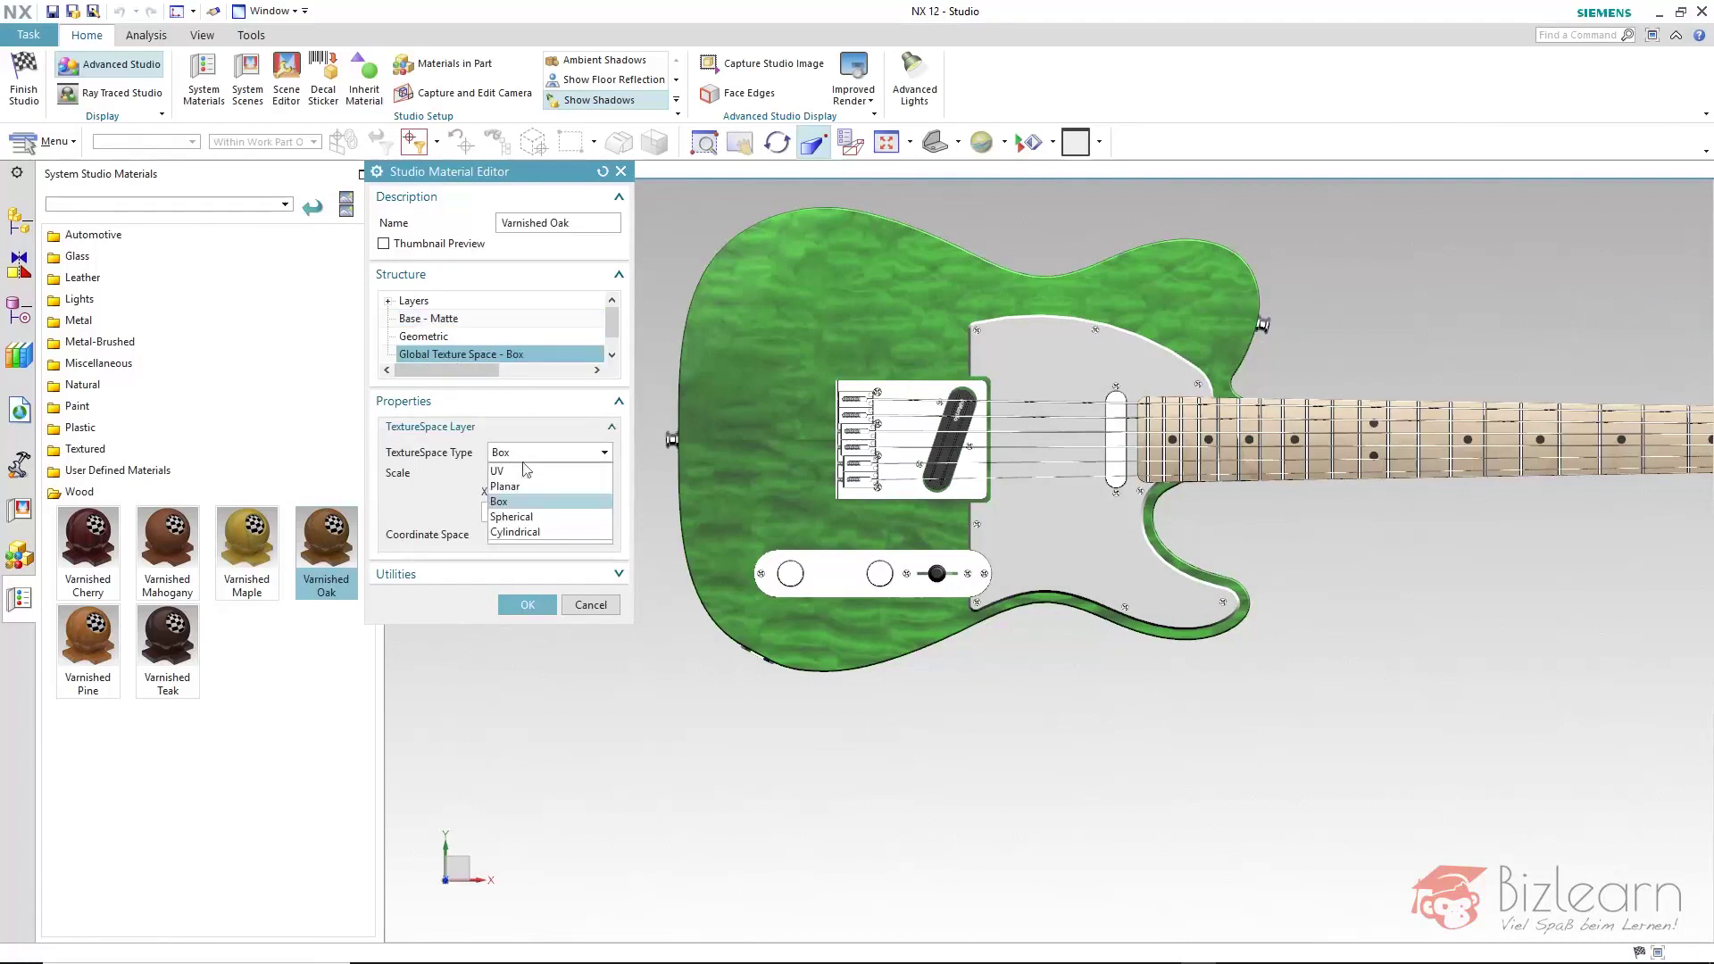
left_click(525, 487)
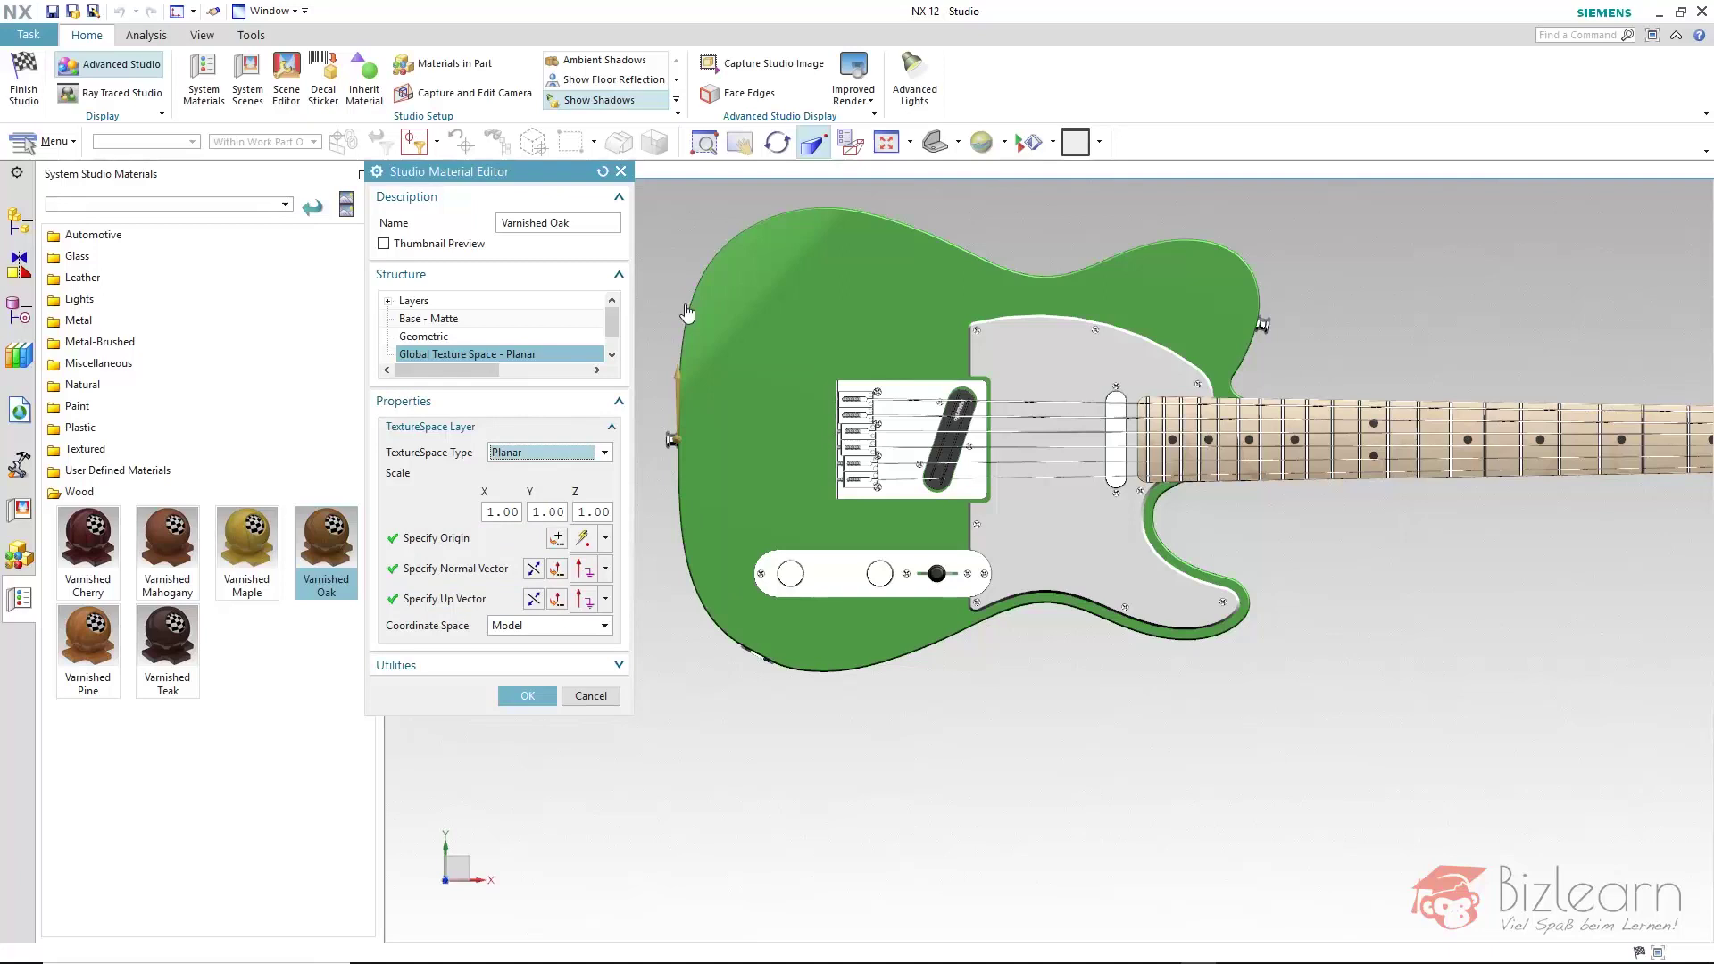
scroll(691, 323, "up", 6)
scroll(699, 334, "up", 4)
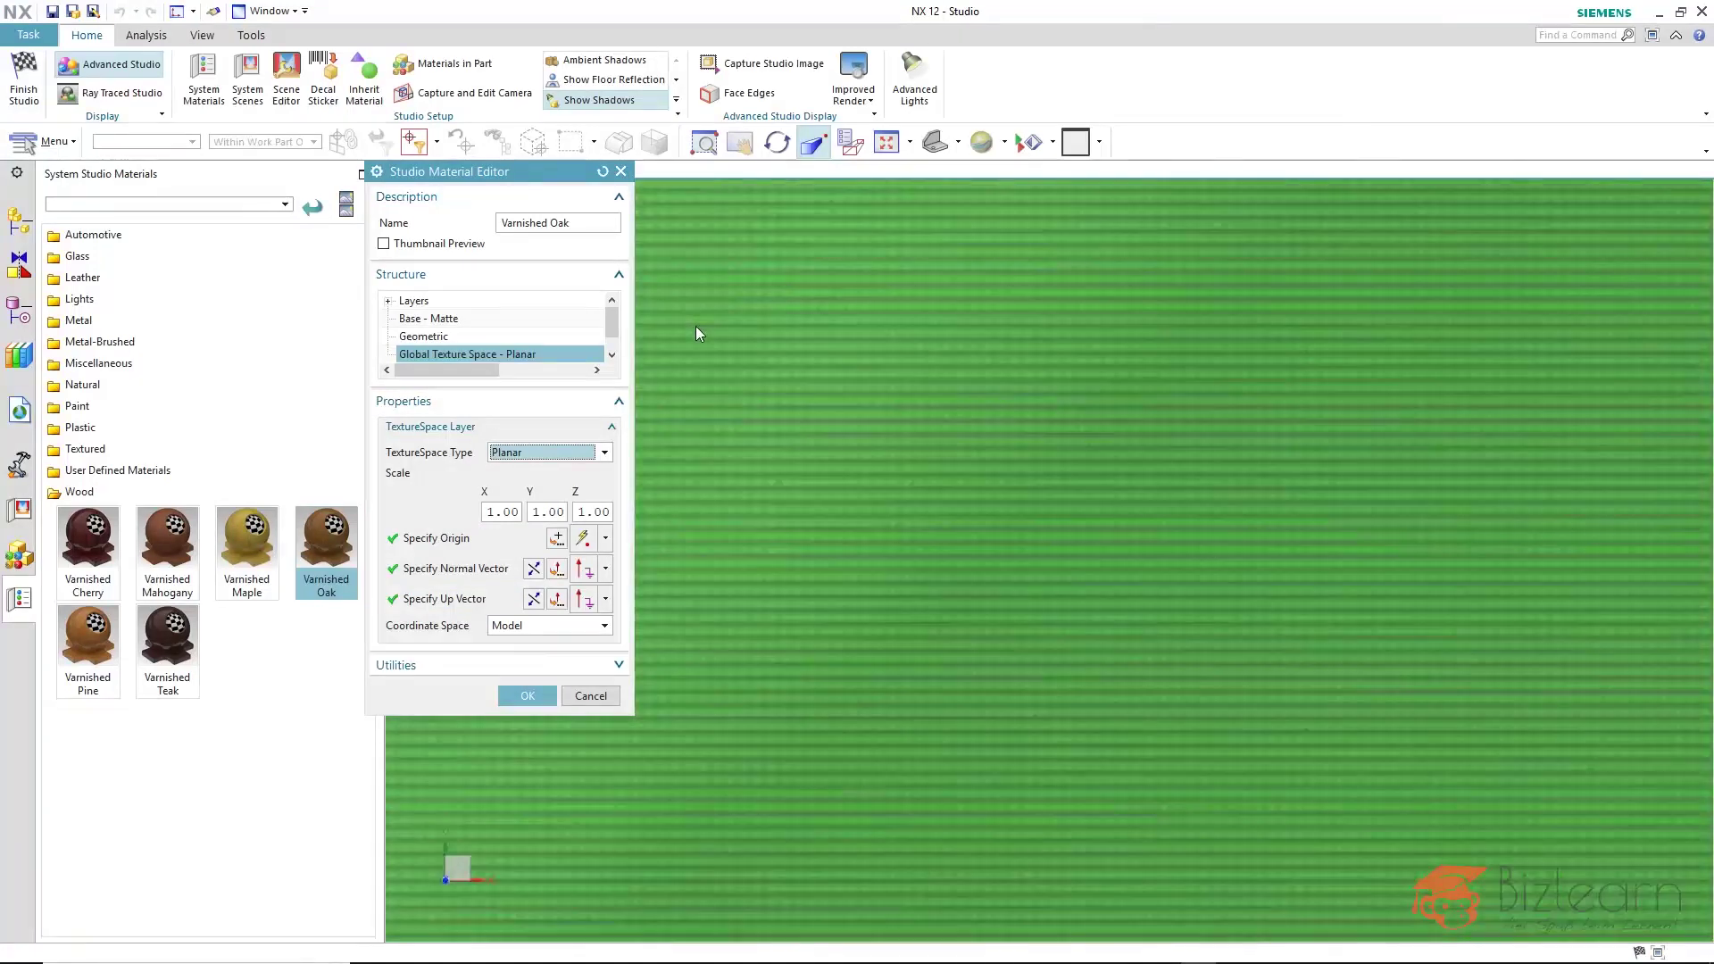
scroll(700, 329, "down", 5)
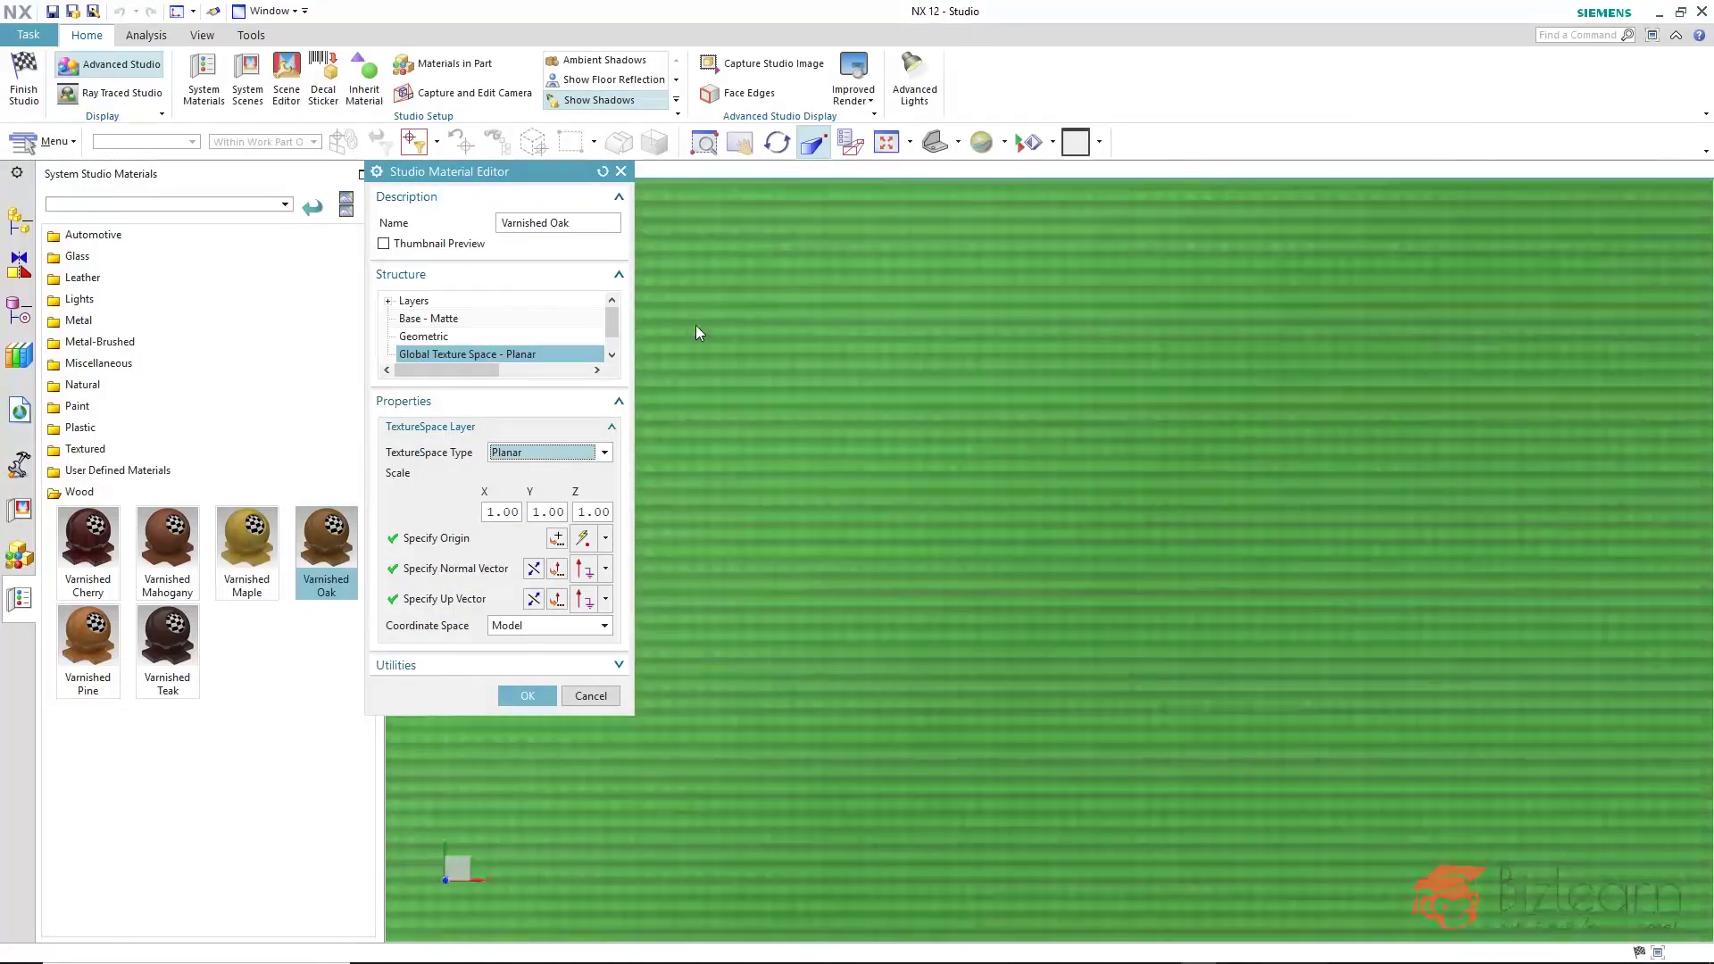
scroll(705, 325, "down", 5)
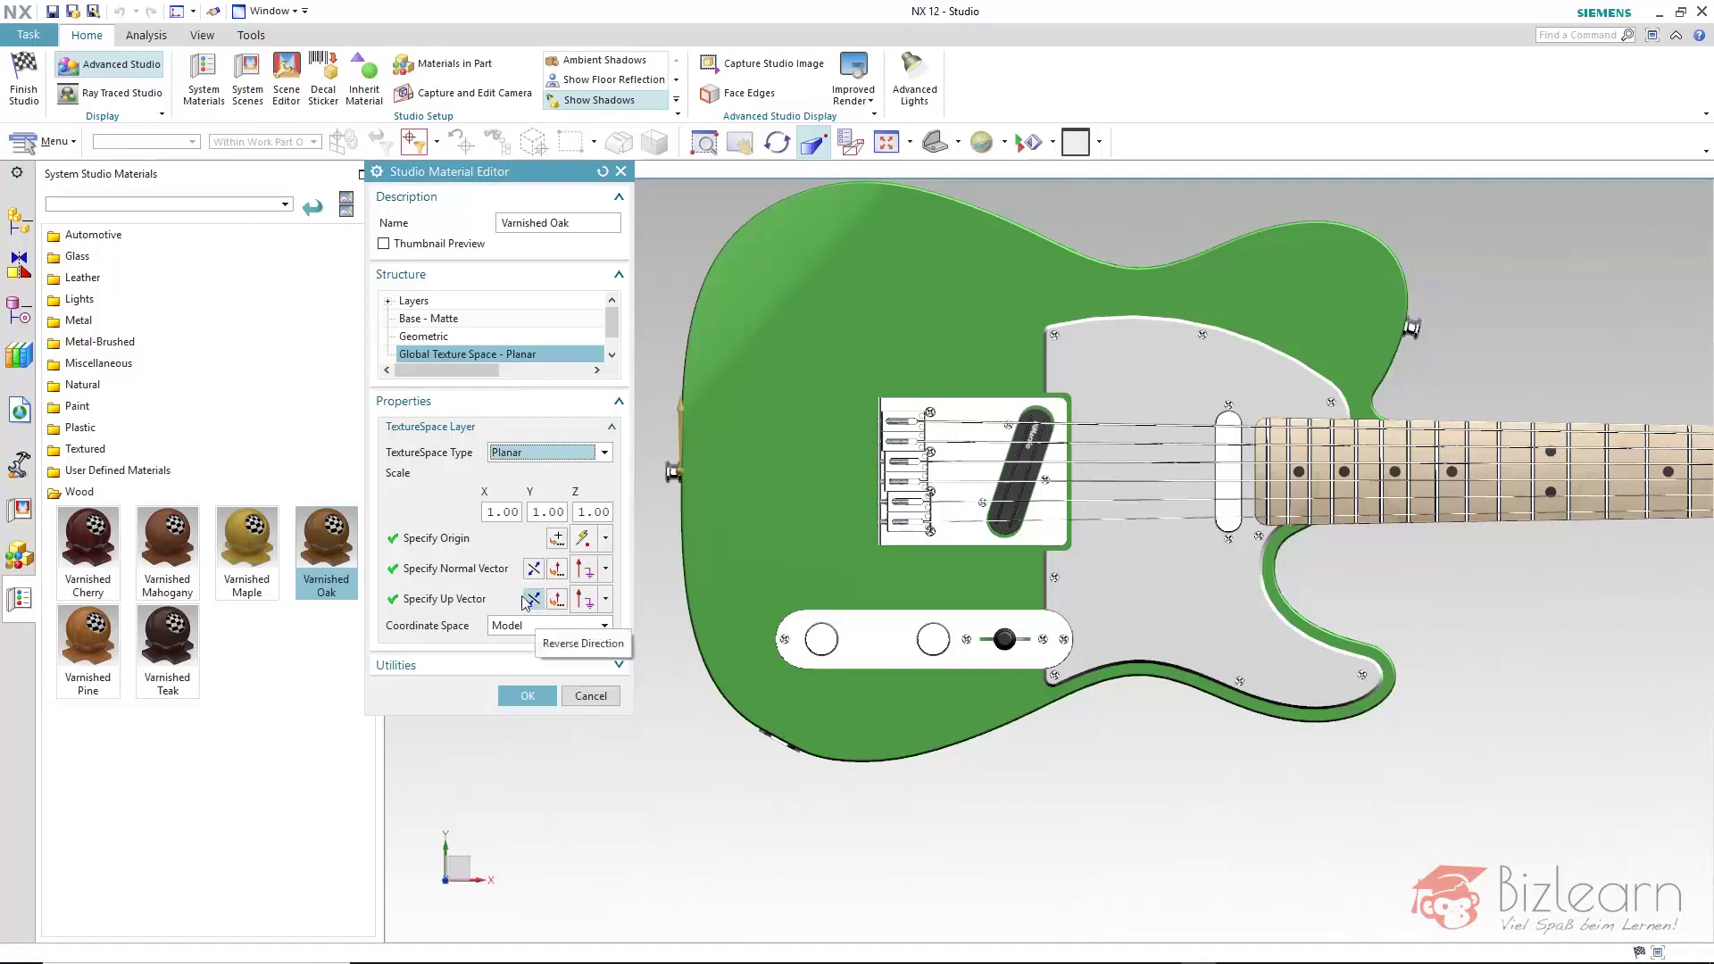
- Set the planar texture scale to 650 in both X and Y
left_click(510, 512)
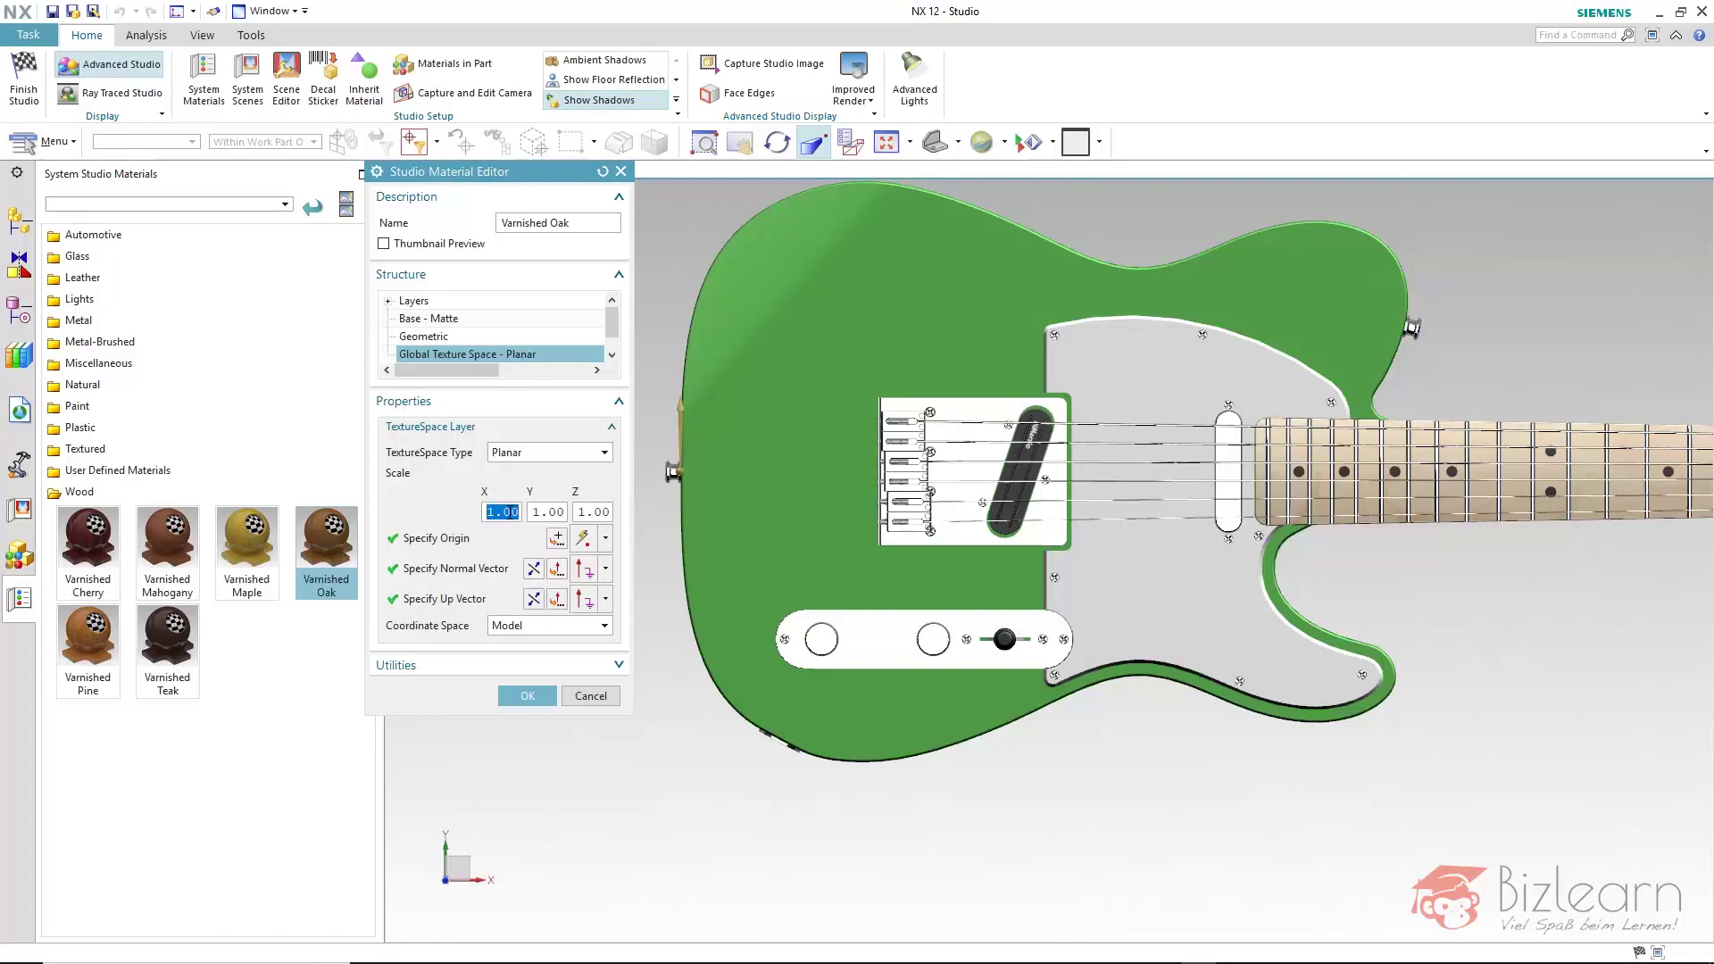
type("650")
key("Tab")
type("650")
key("Tab")
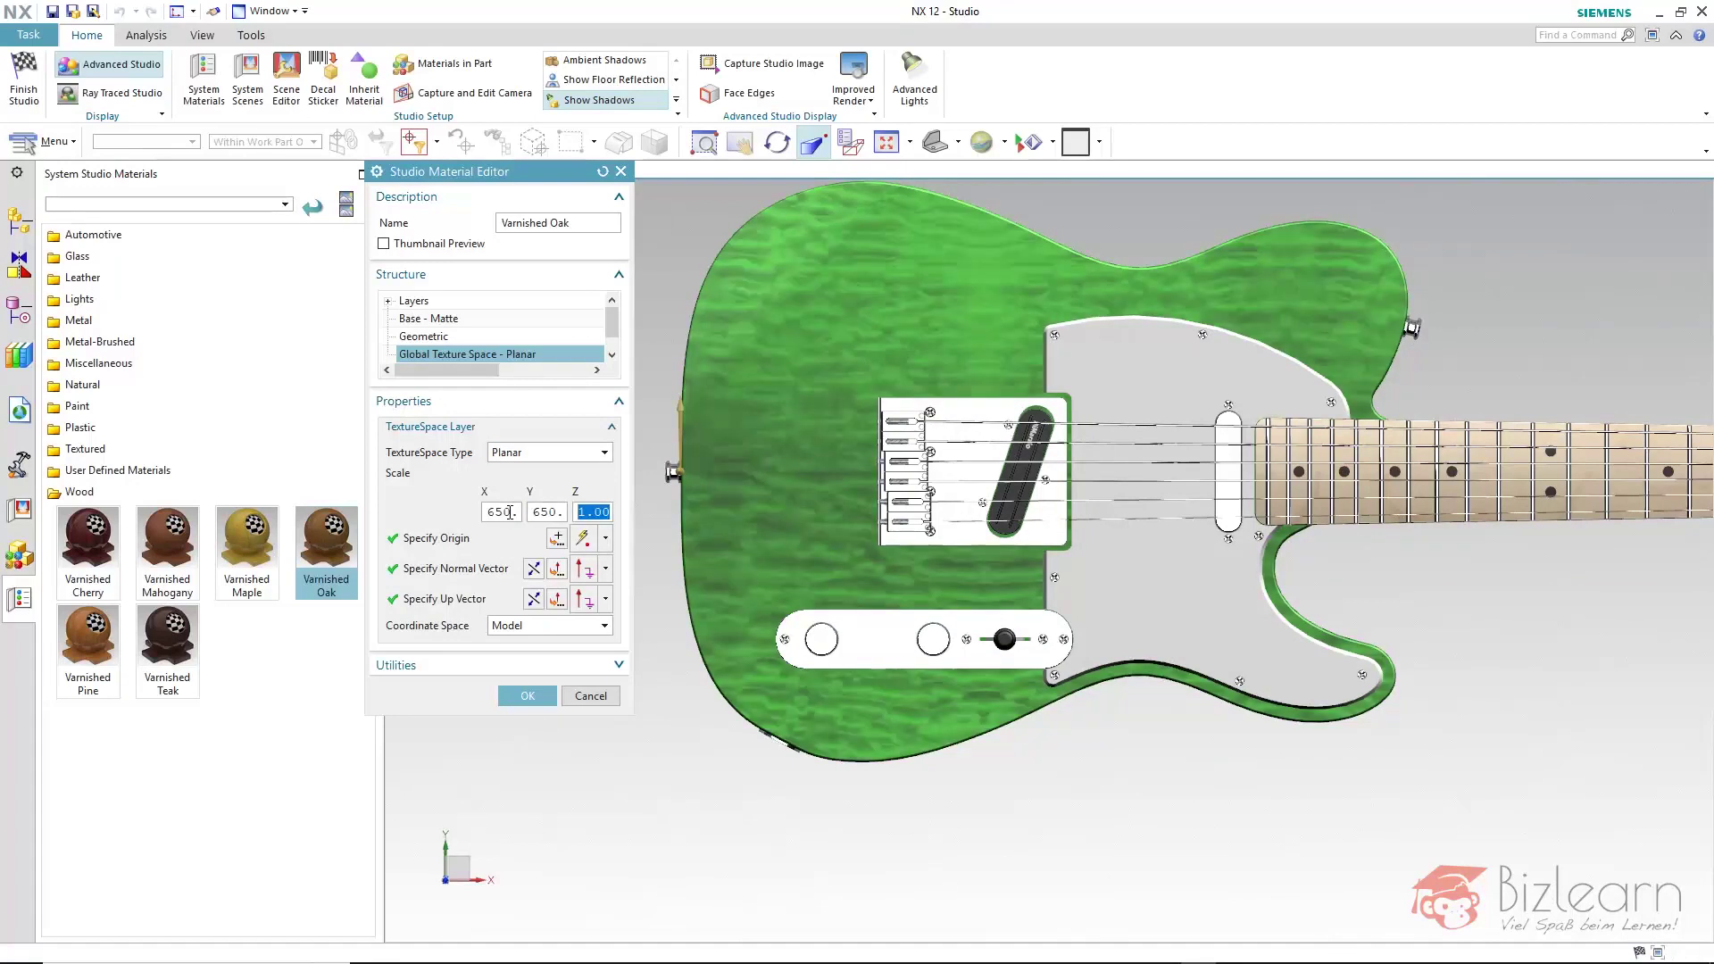
- Place the texture origin just below the guitar body, nudging it slightly
left_click(482, 541)
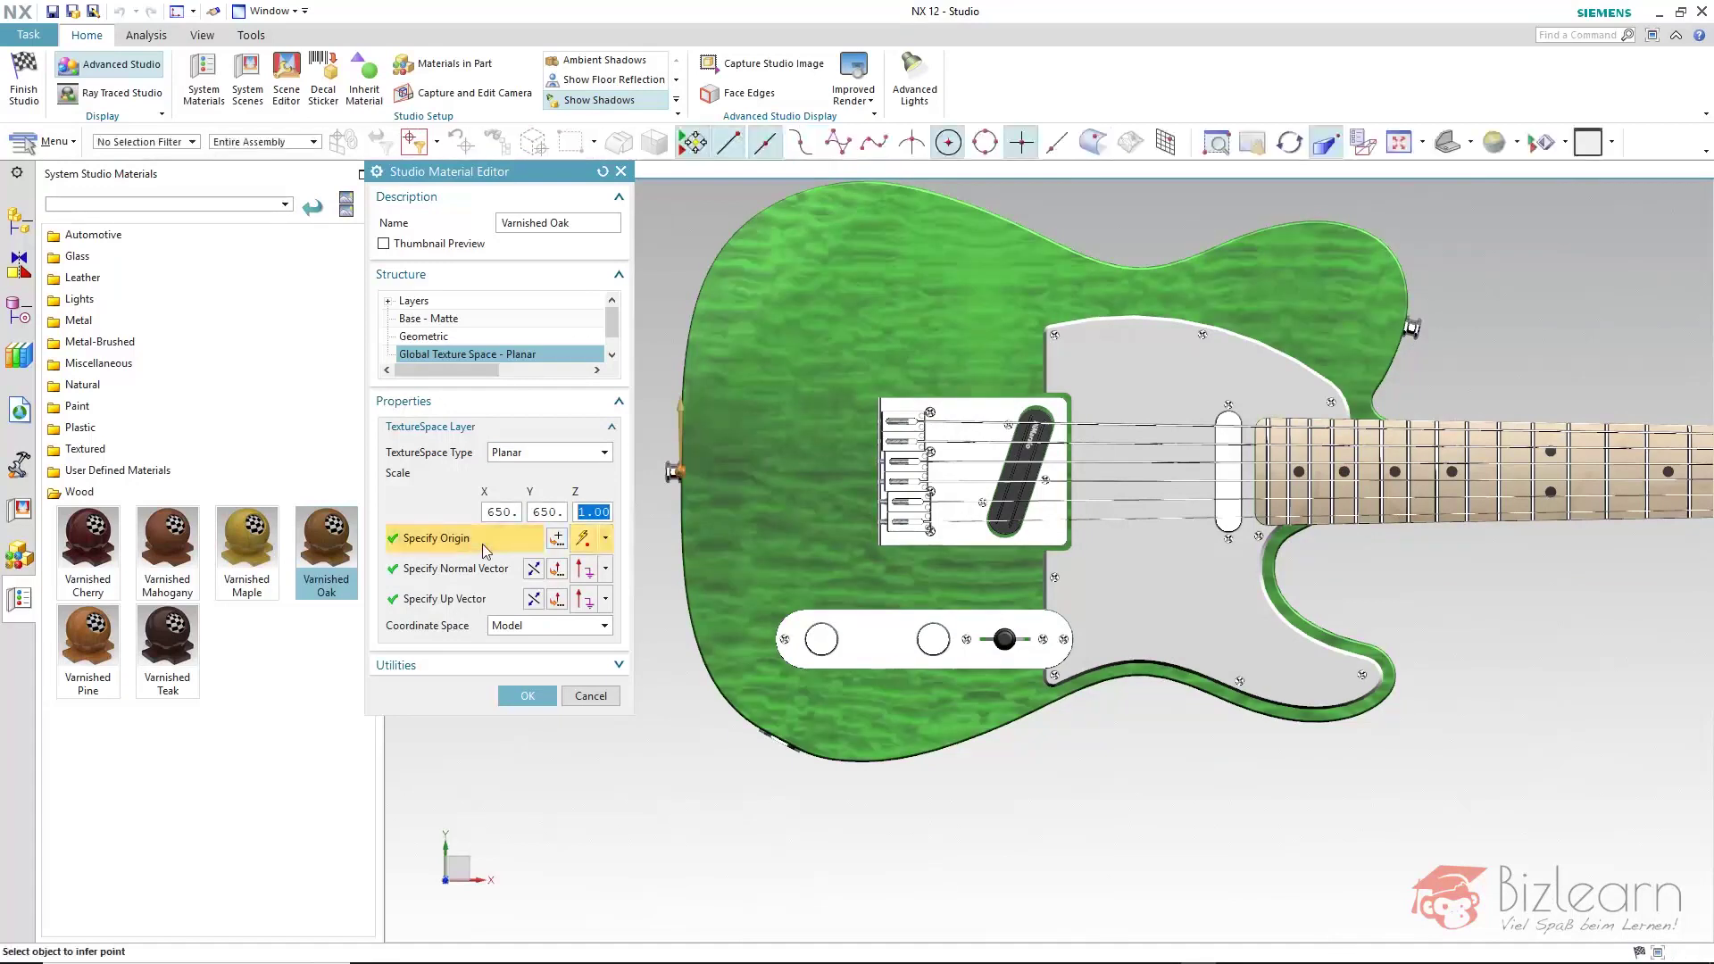
left_click(667, 768)
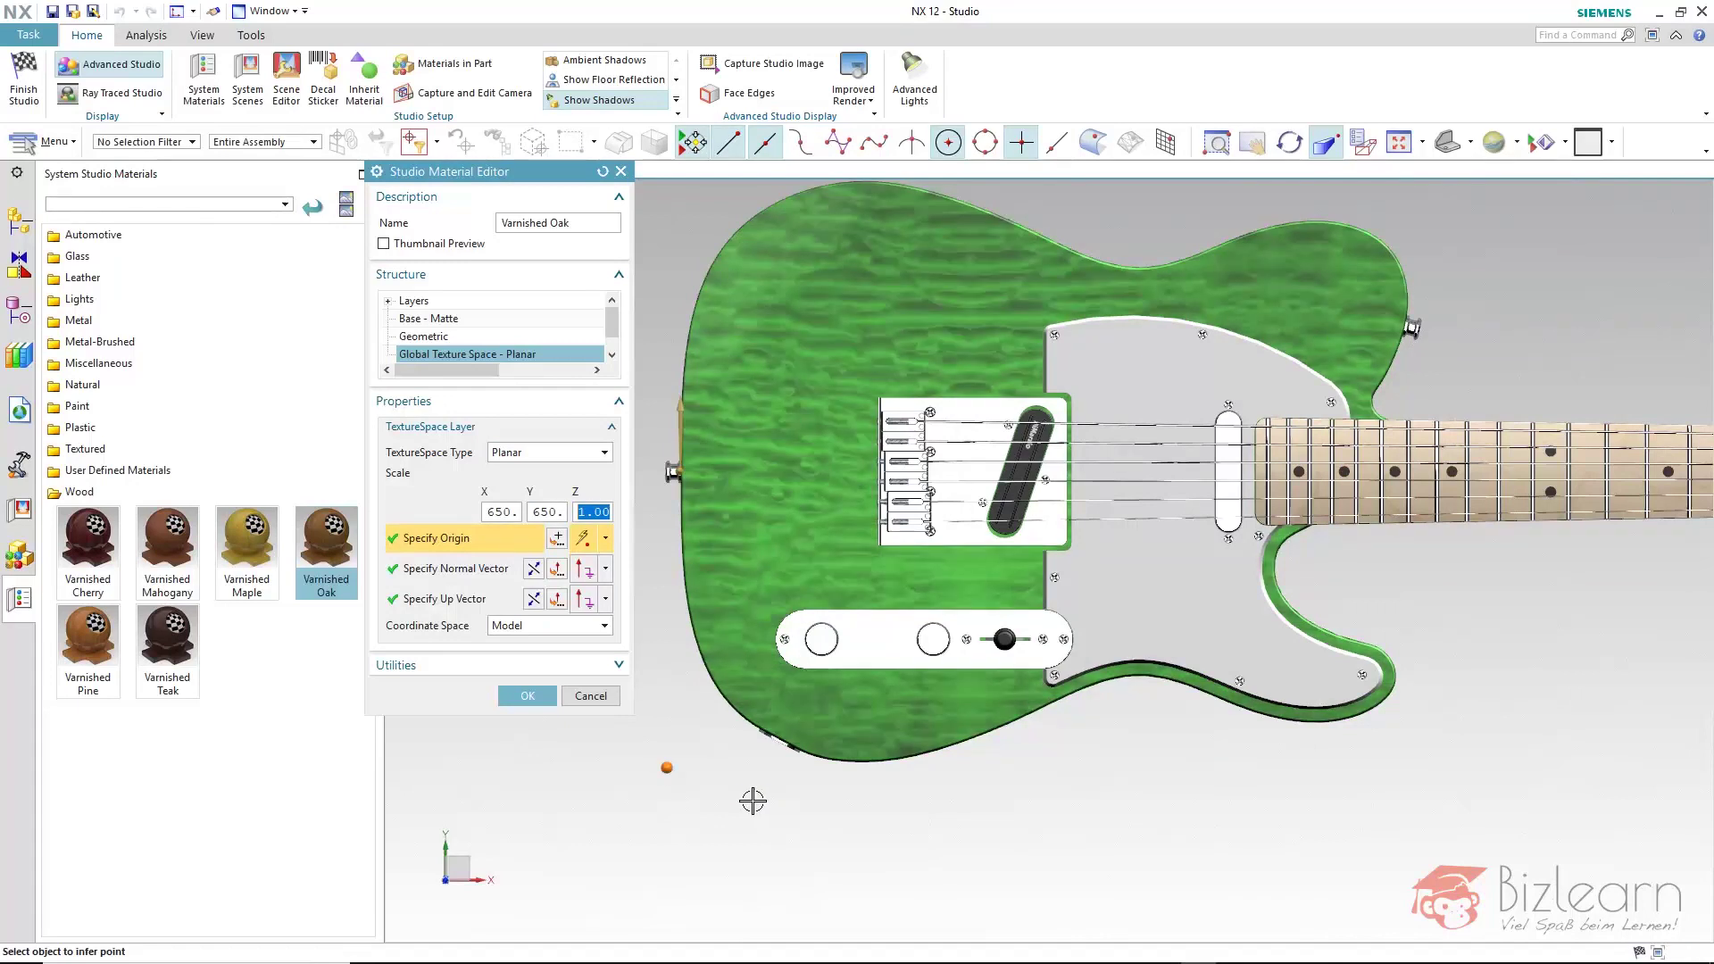
mouse_move(667, 768)
mouse_move(667, 767)
left_mouse_down()
mouse_move(653, 751)
mouse_move(658, 786)
left_mouse_up()
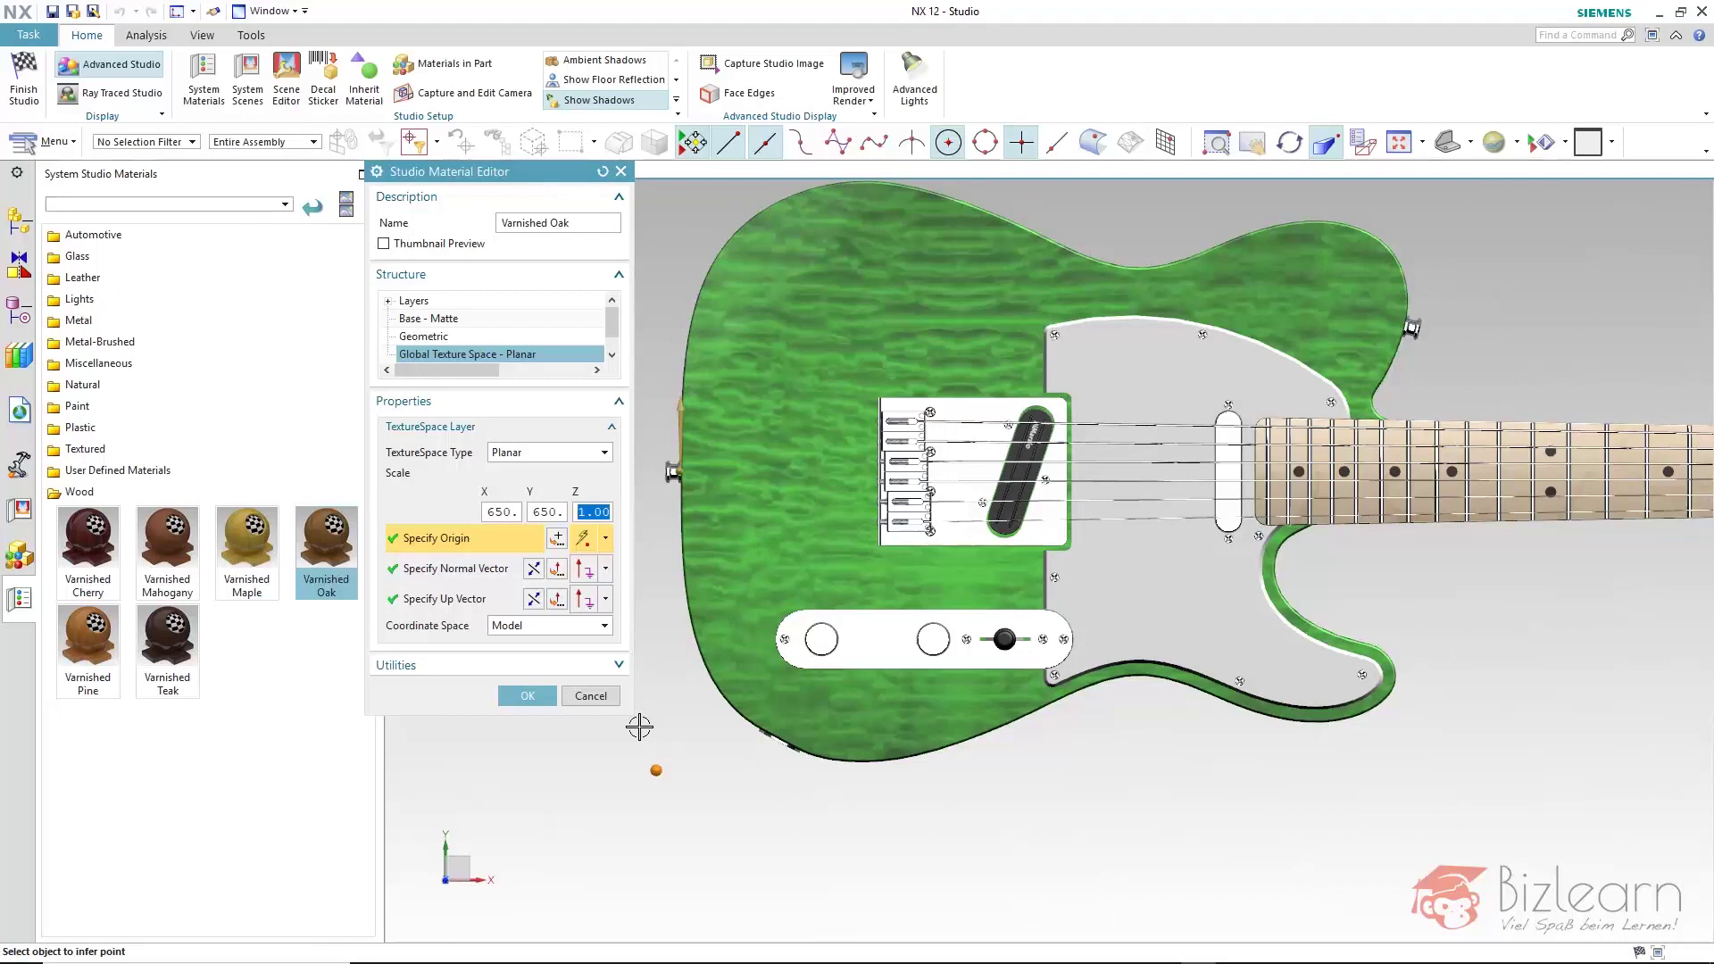
left_click(479, 580)
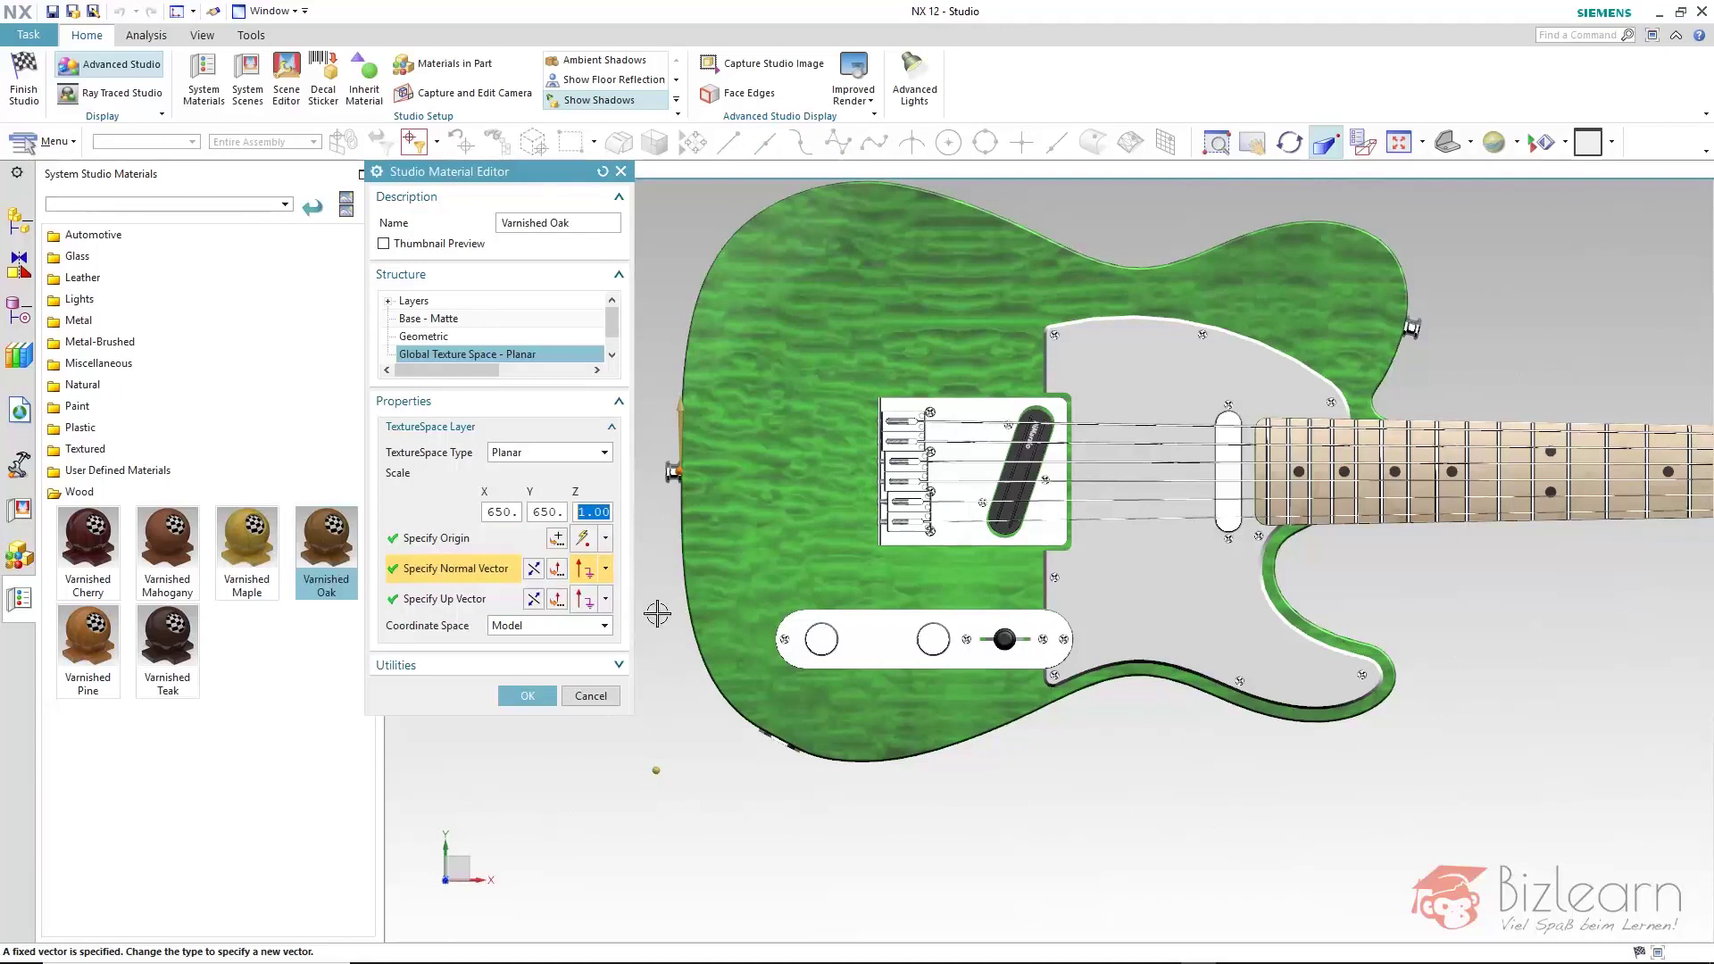
- Point the texture's up vector along XC so the grain runs vertically
left_click(486, 612)
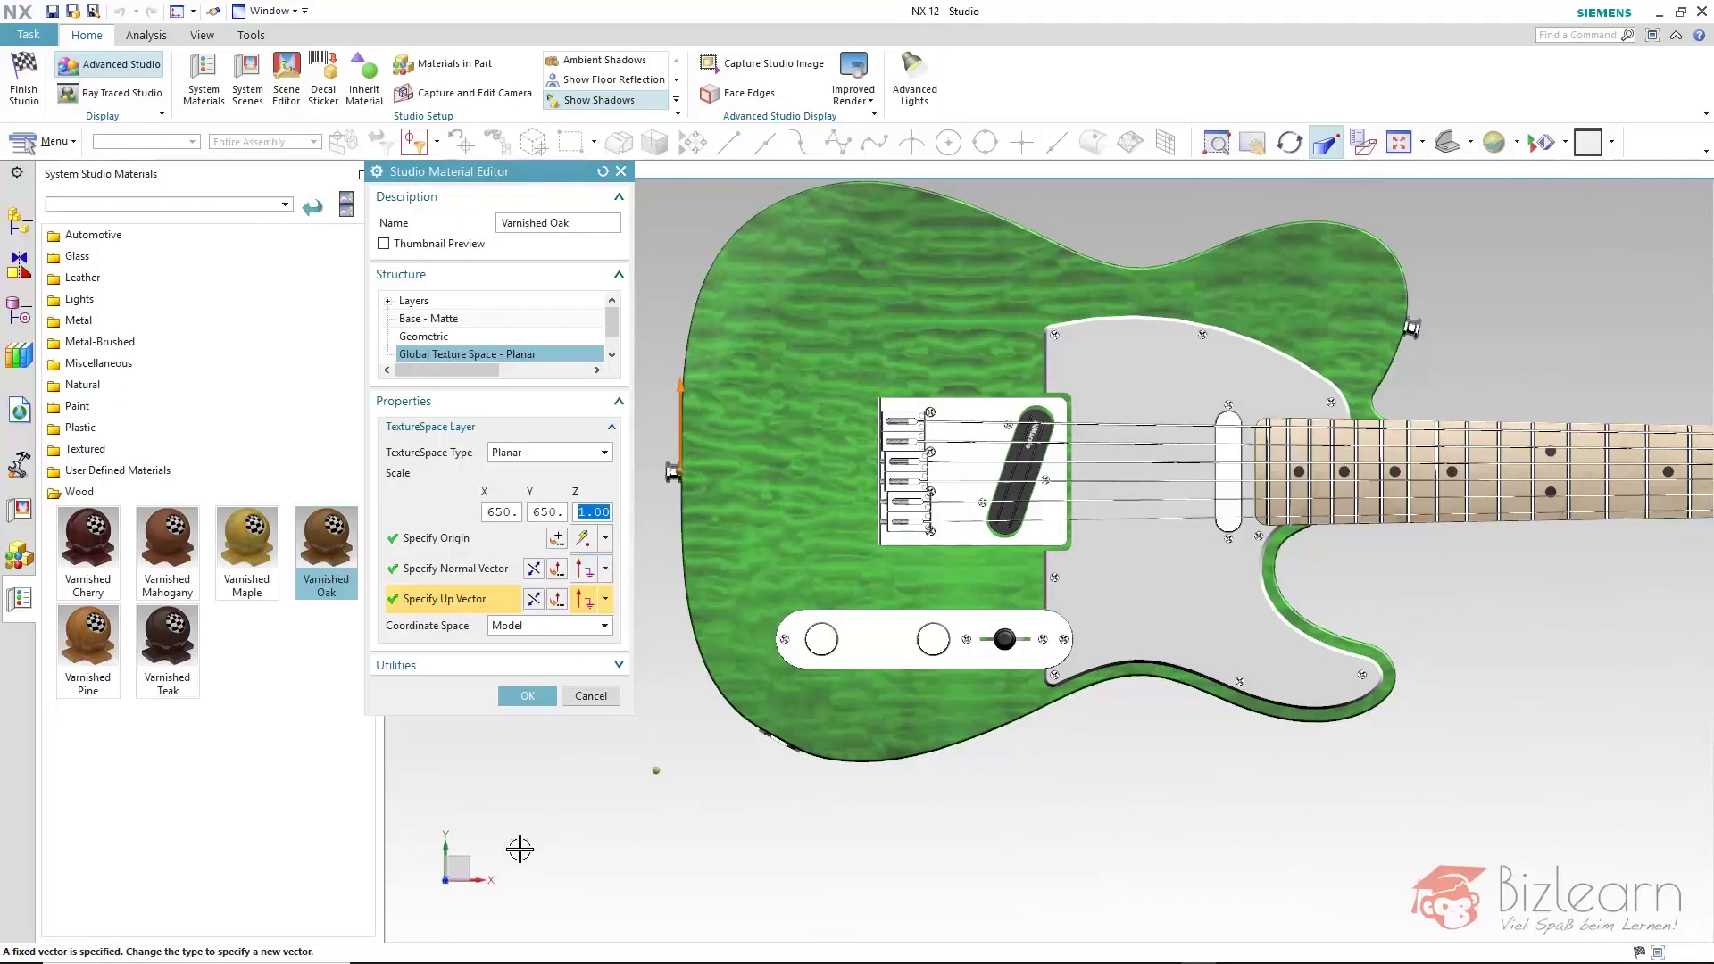
left_click(607, 603)
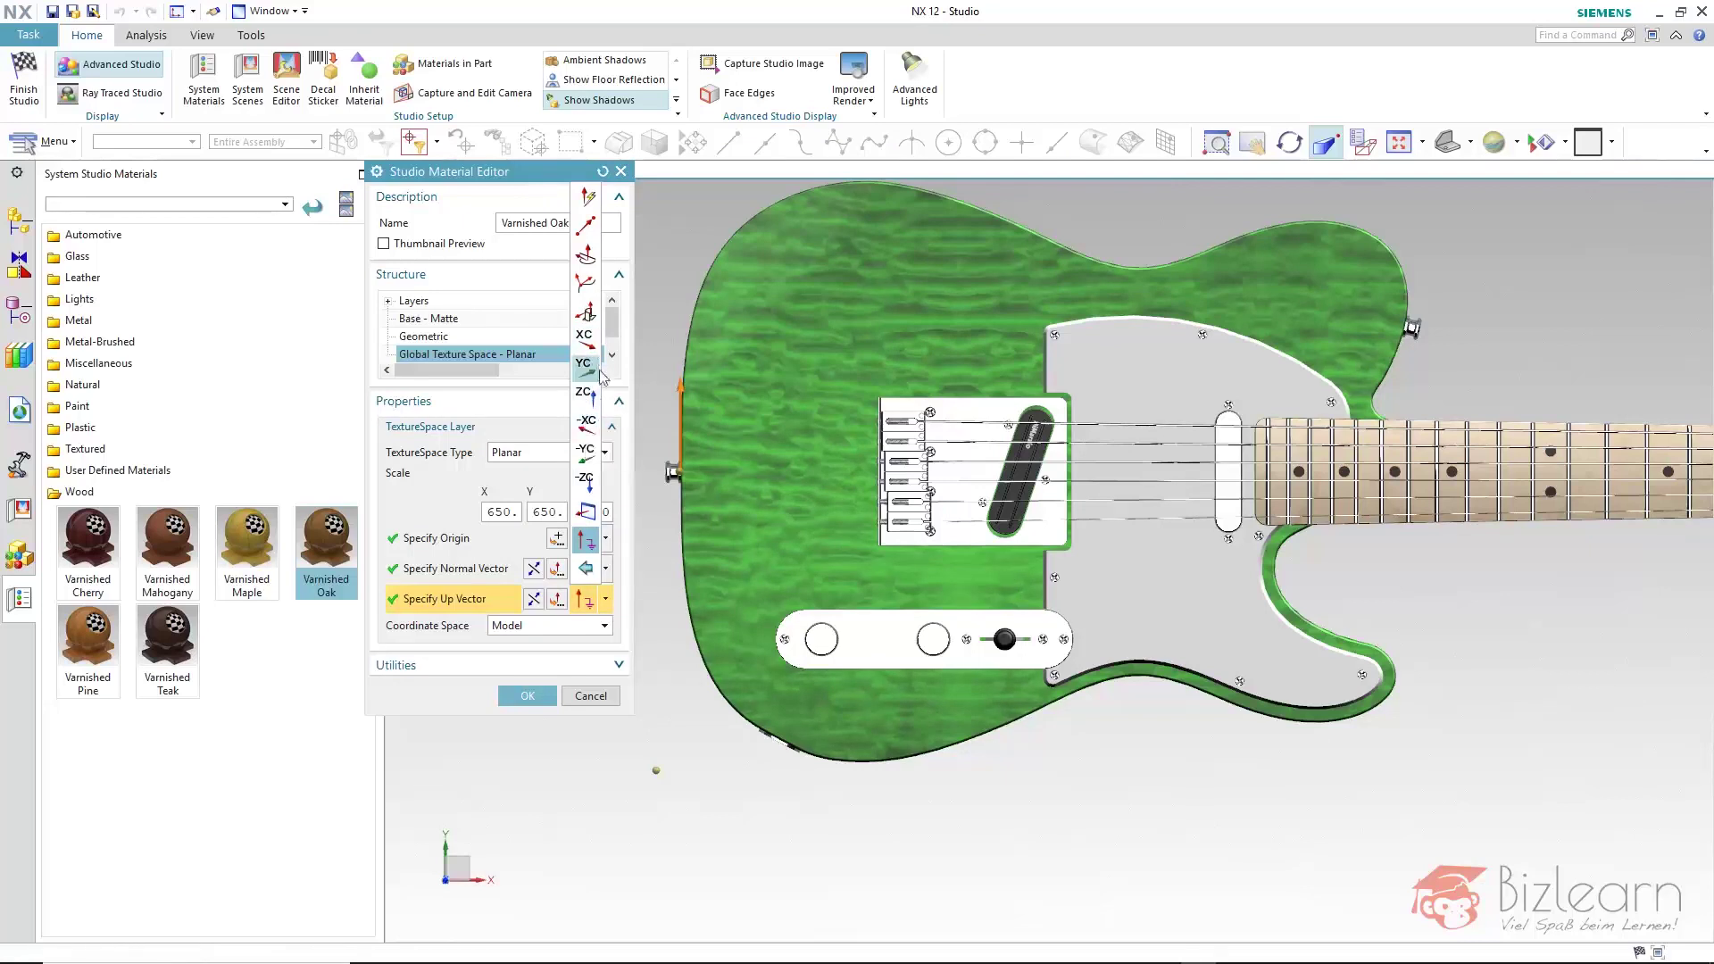
left_click(585, 338)
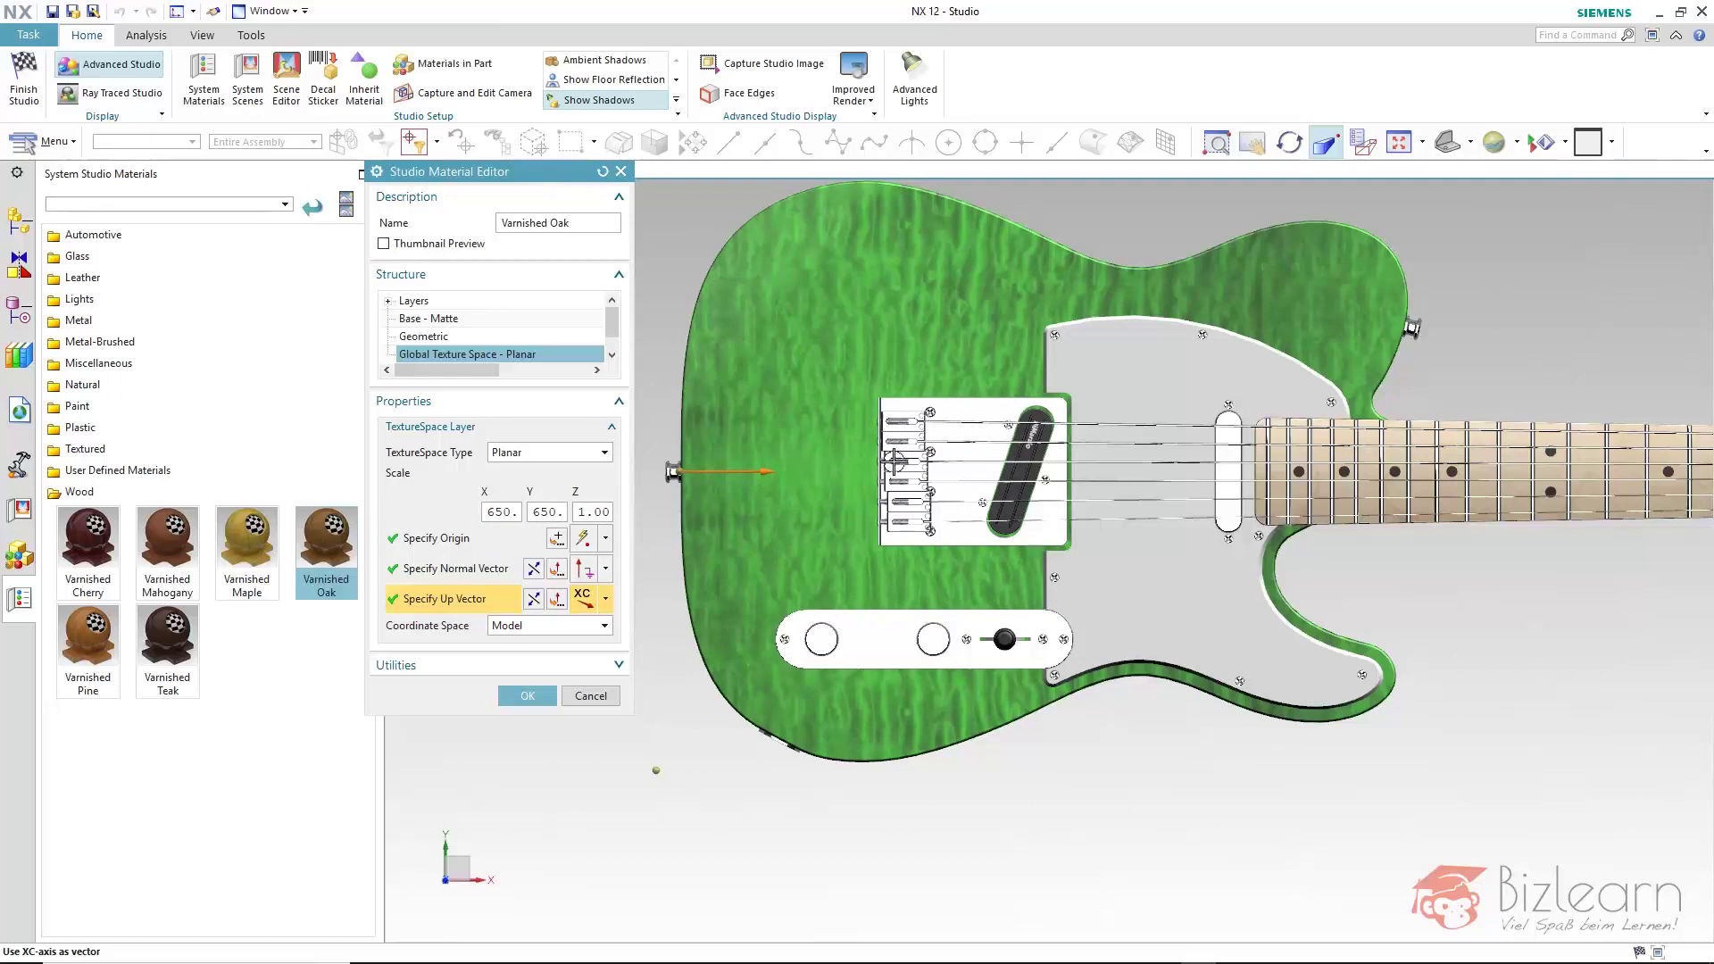
- Change the texture's Y scale to 800 and apply the material settings
left_click_drag(541, 512, 525, 518)
left_click_drag(564, 513, 527, 518)
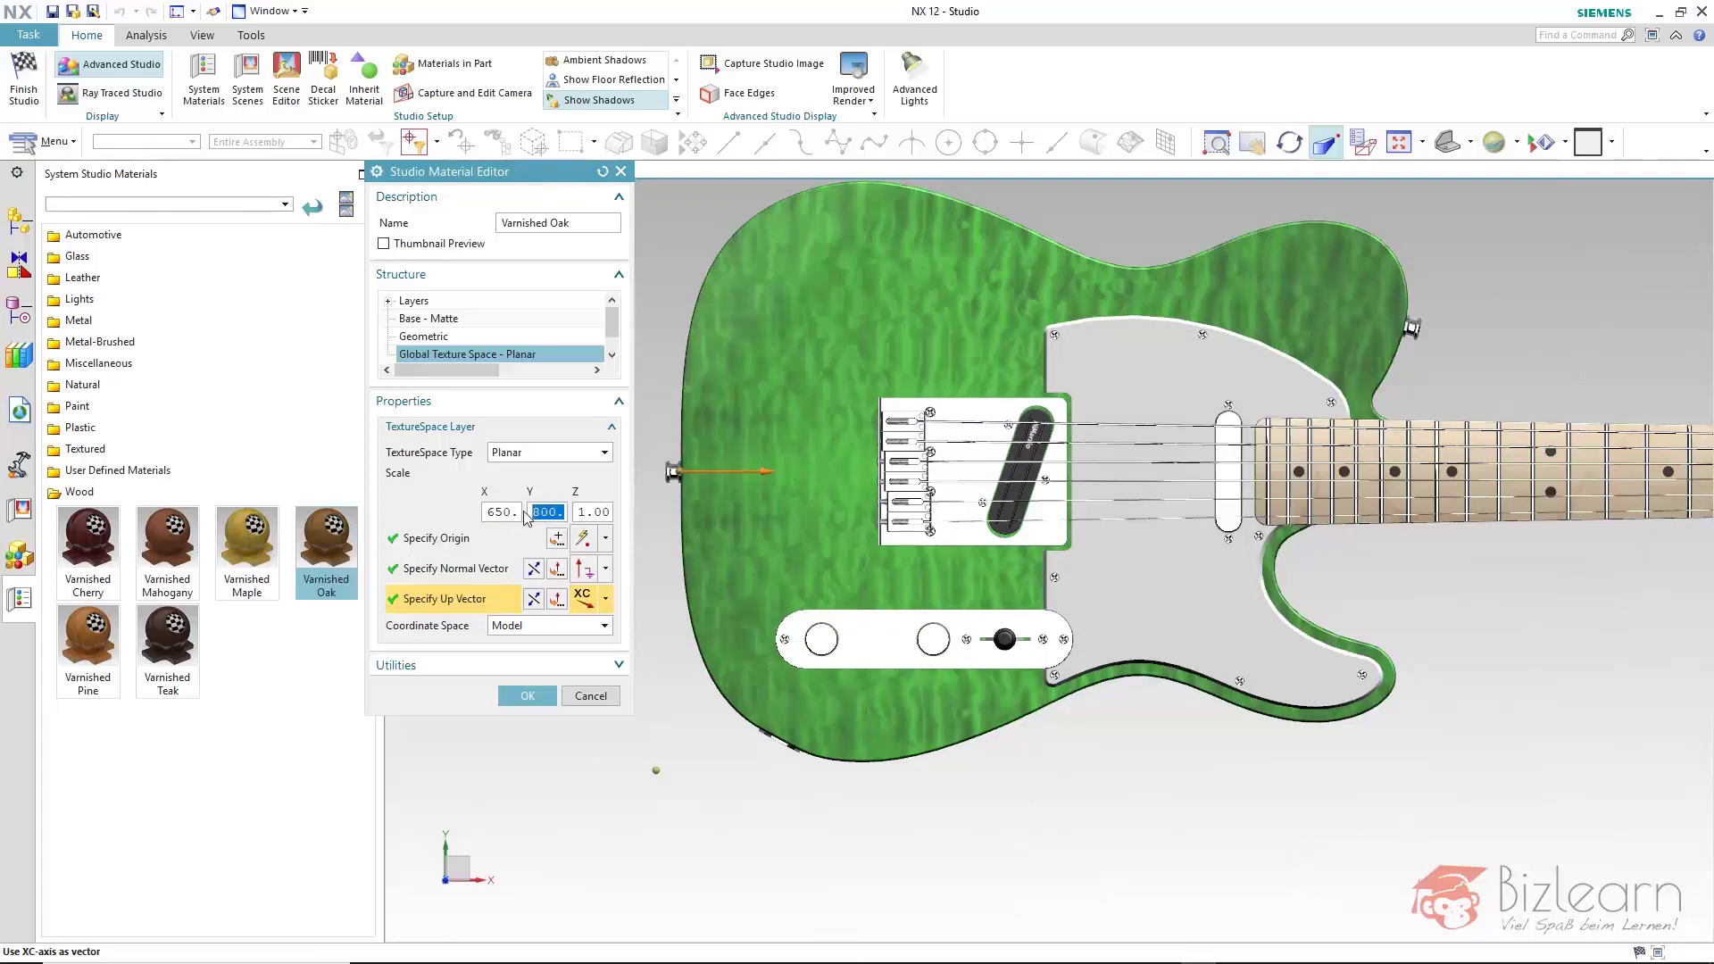
left_click(530, 696)
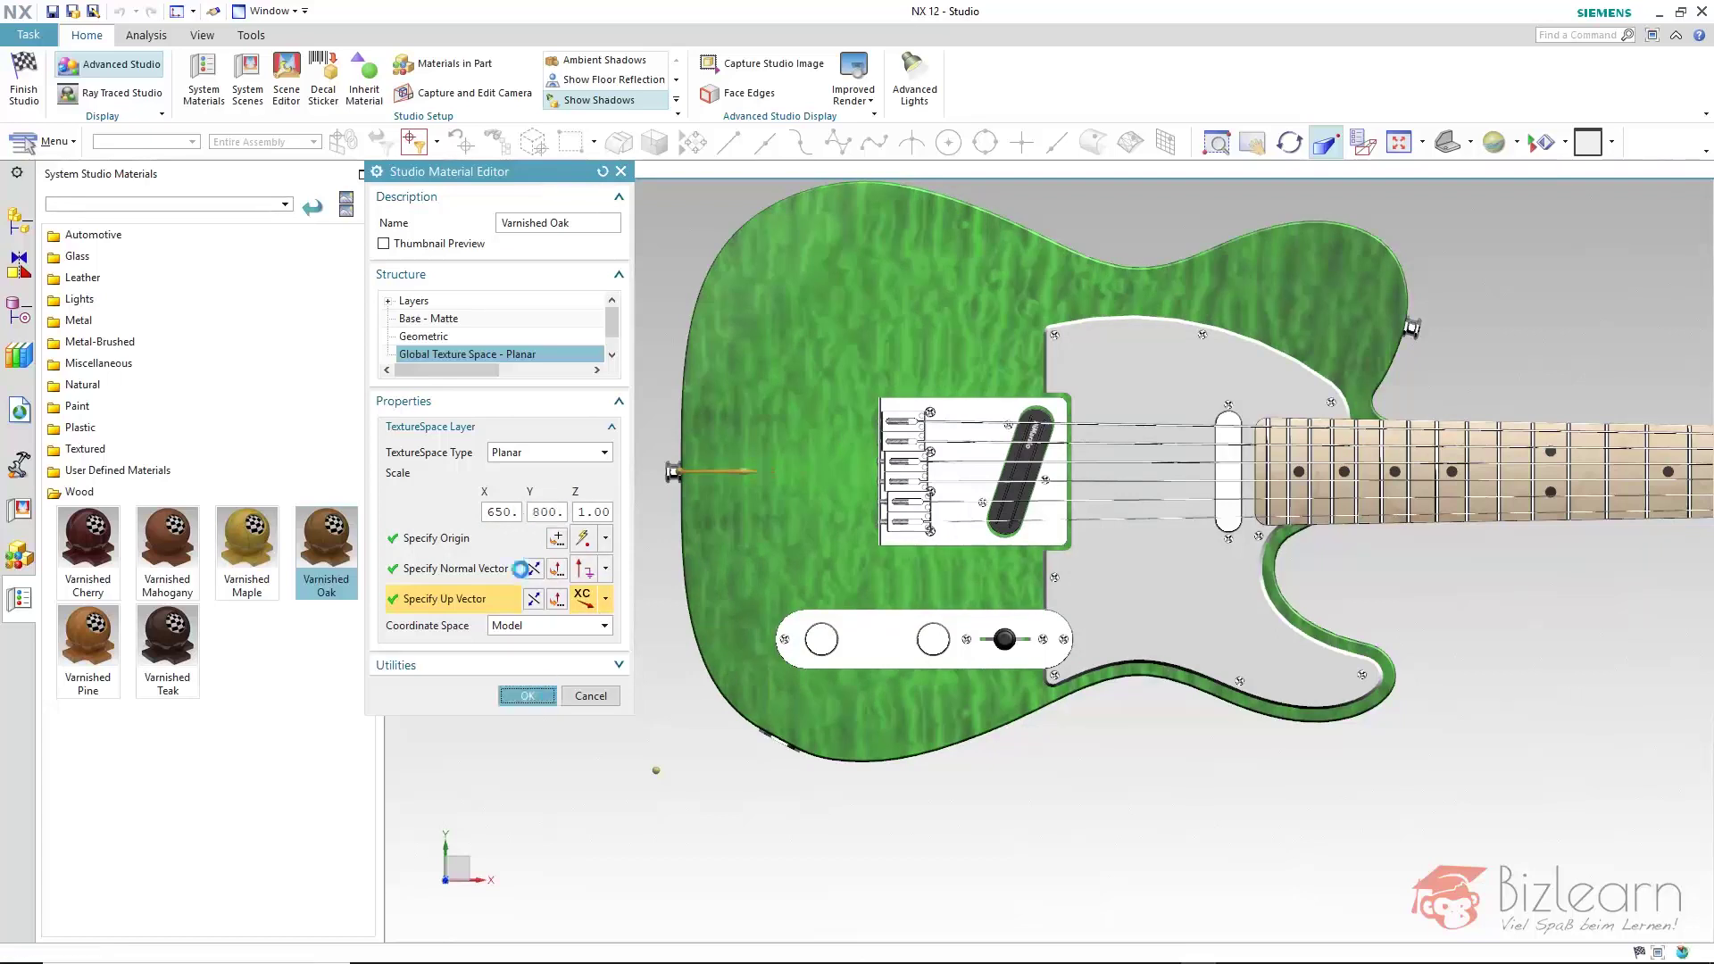
- Zoom out and back in to see the whole guitar, headstock included
scroll(535, 447, "down", 5)
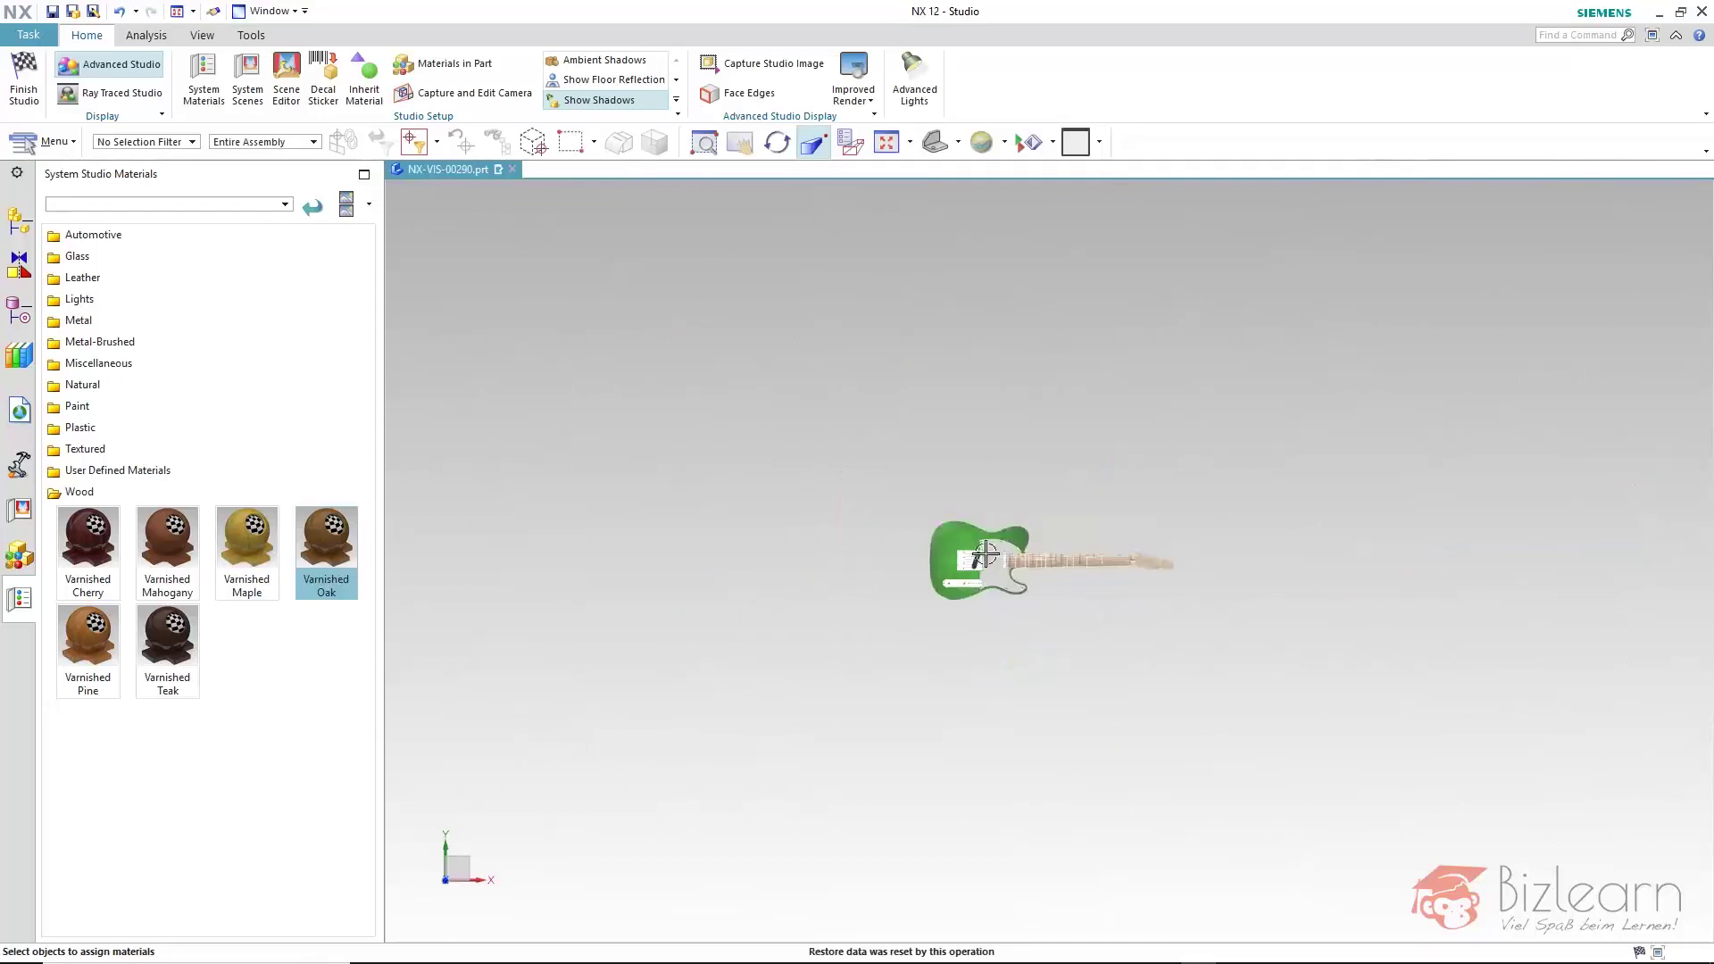
scroll(986, 554, "up", 5)
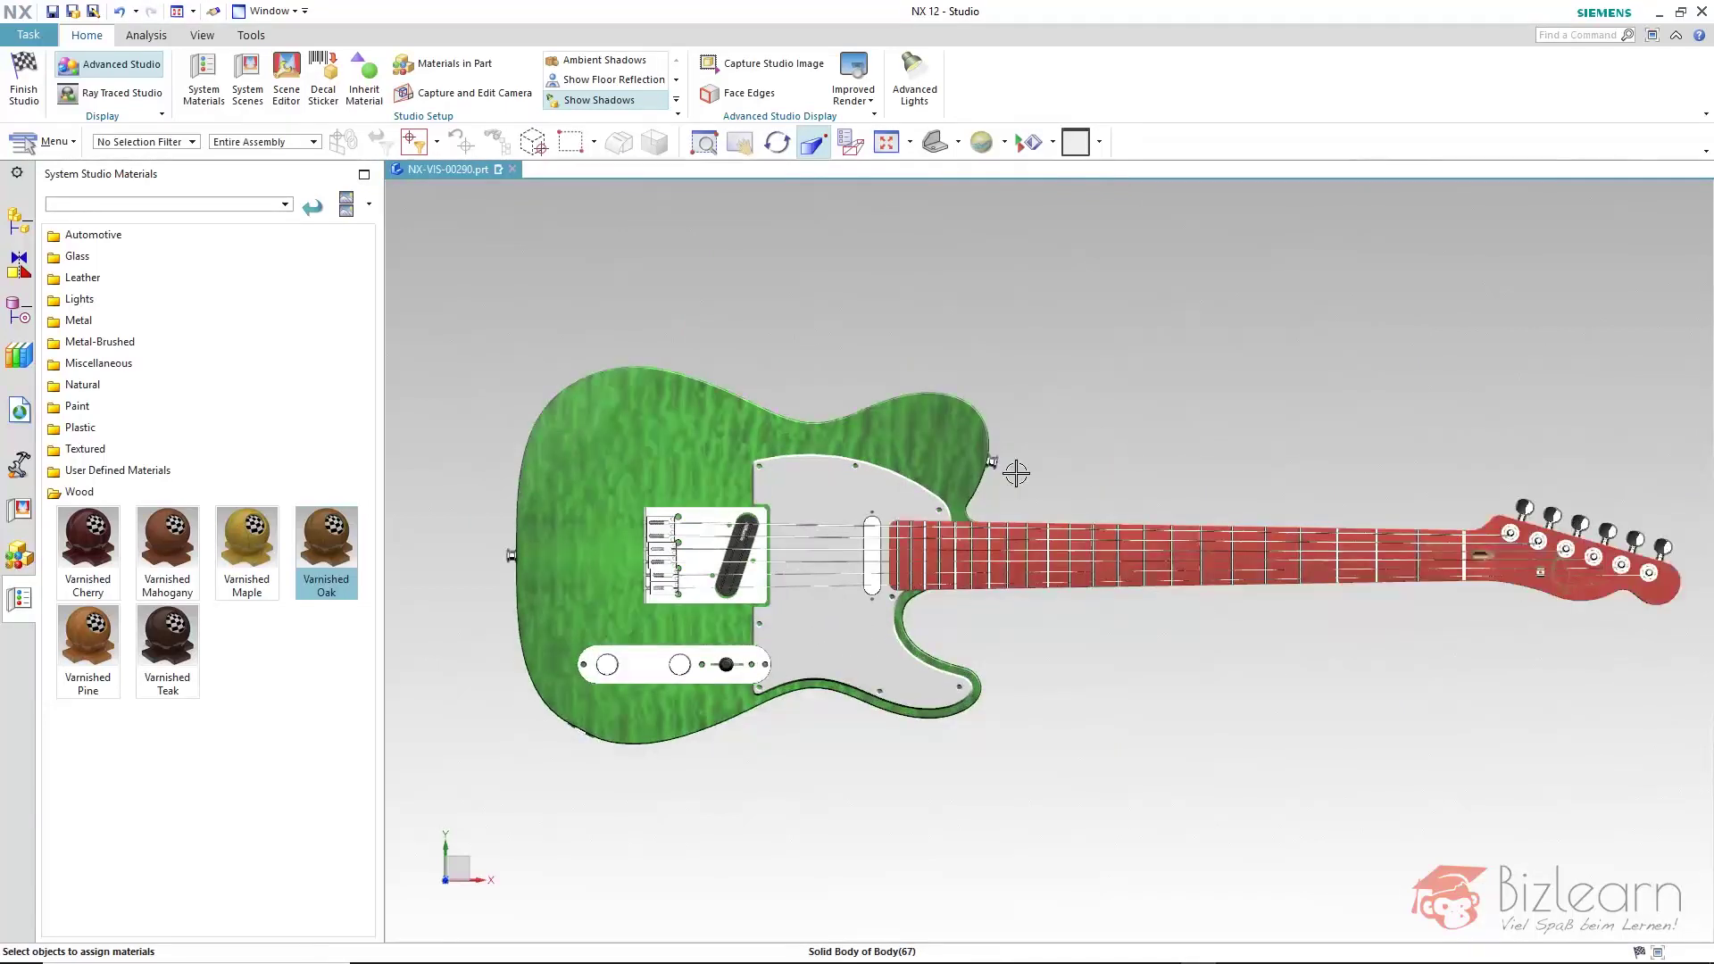